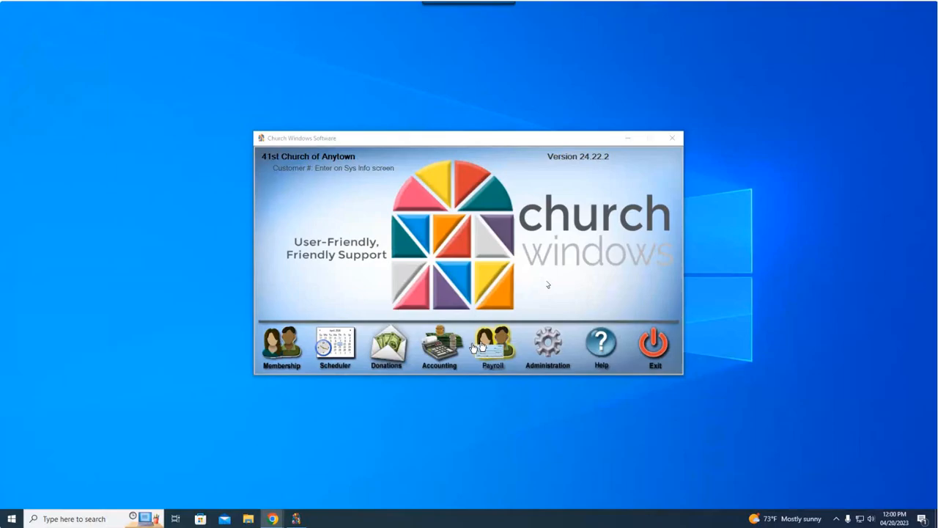
# Open the Payroll module and decline the offer to open check printing.
pyautogui.click(481, 346)
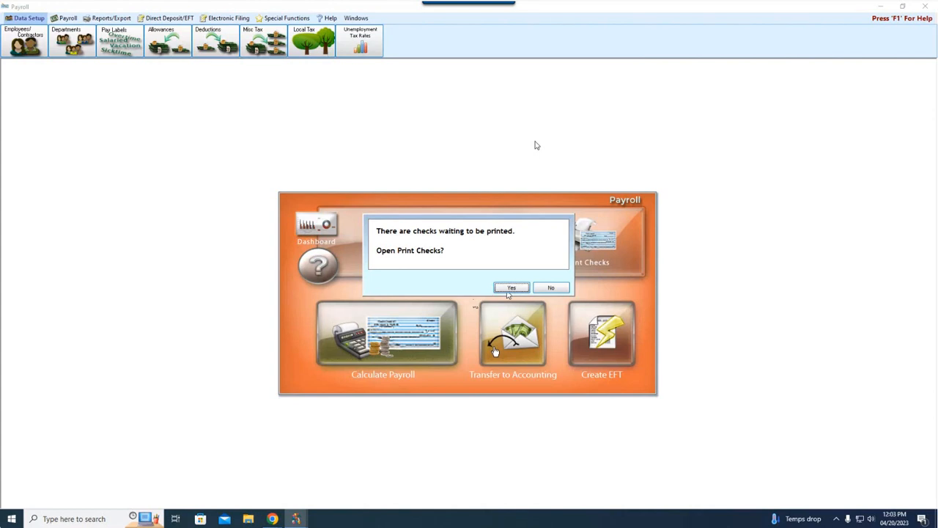
pyautogui.click(554, 290)
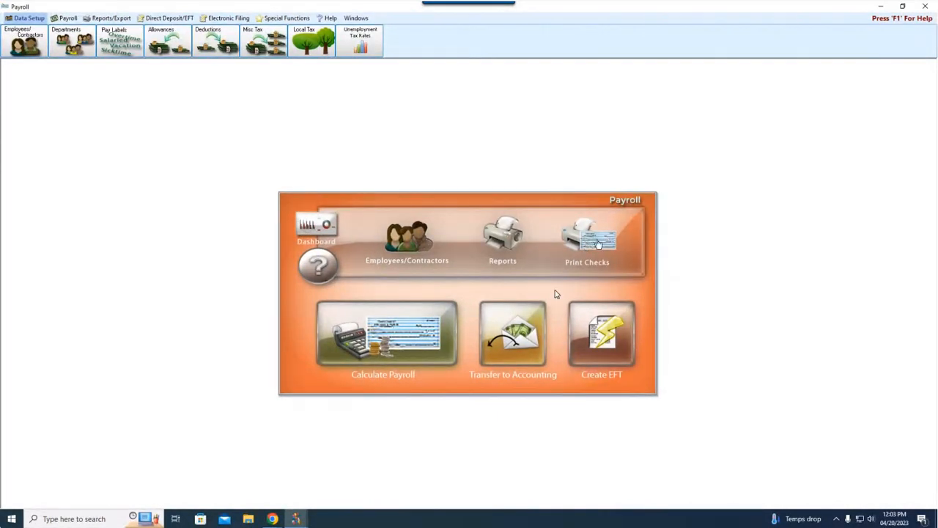
# Start reprinting stubs for the 04/30/2023 Huntington Bank Checking payroll run and proceed to the check layout selection.
pyautogui.click(587, 248)
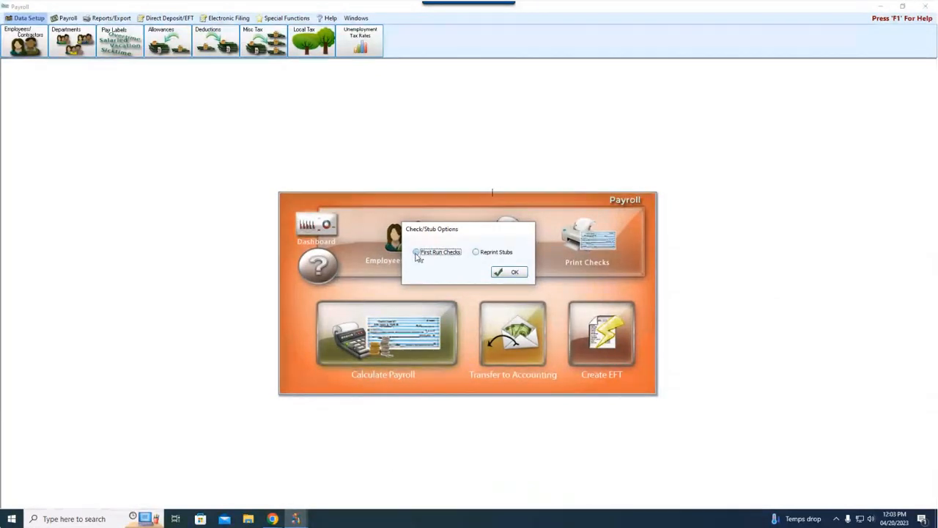
pyautogui.click(476, 253)
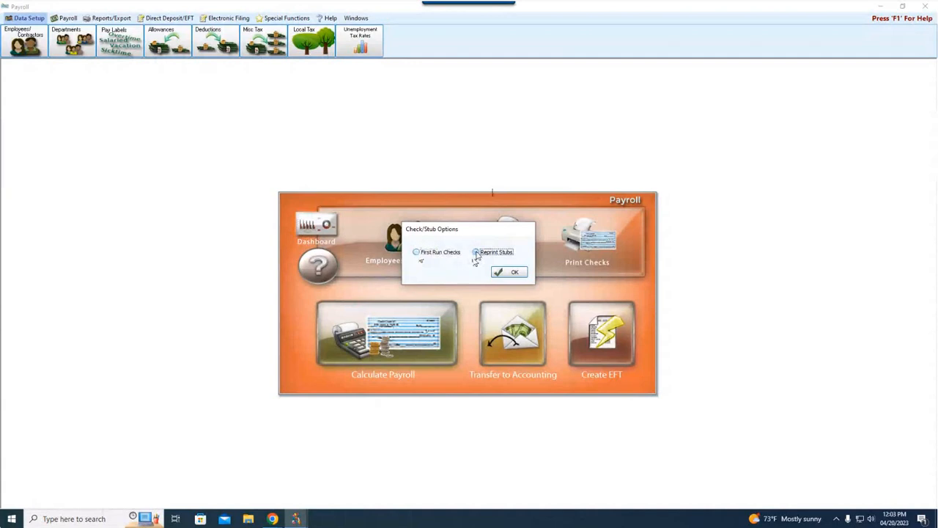
pyautogui.click(514, 273)
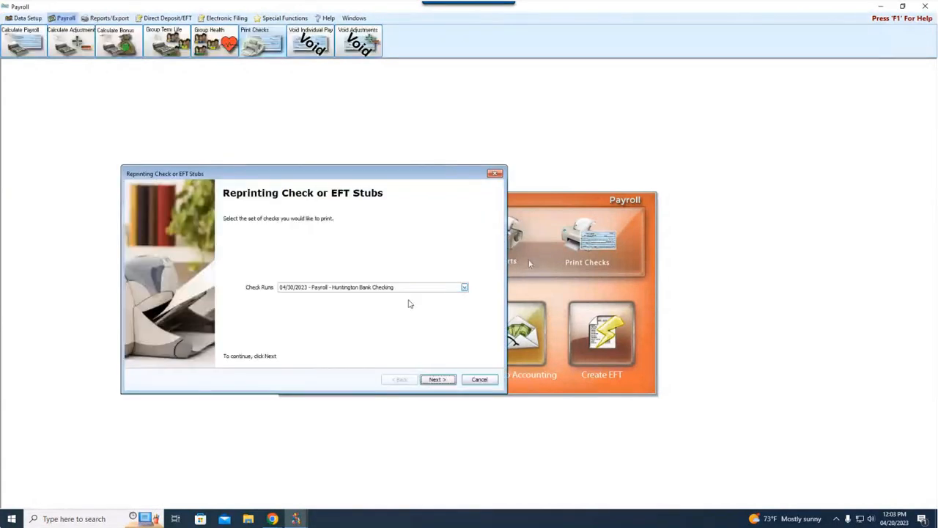
pyautogui.click(464, 288)
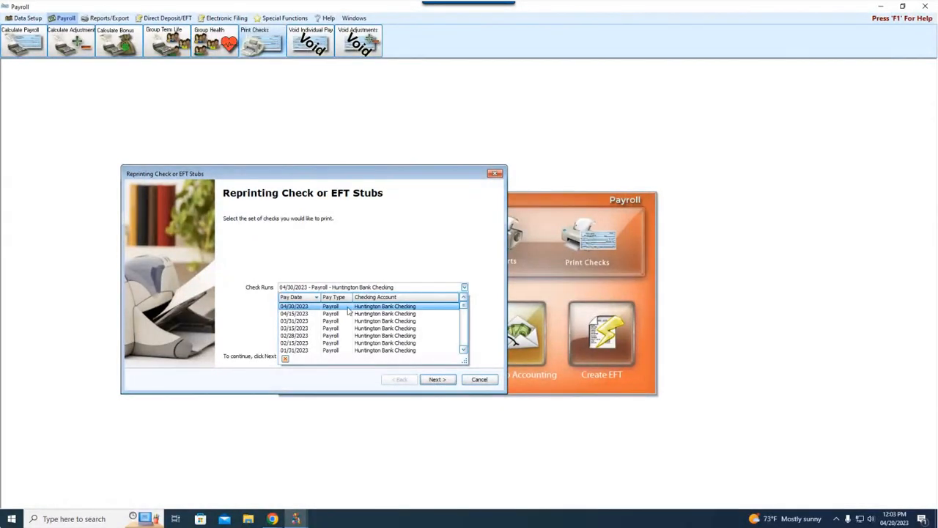
pyautogui.click(308, 307)
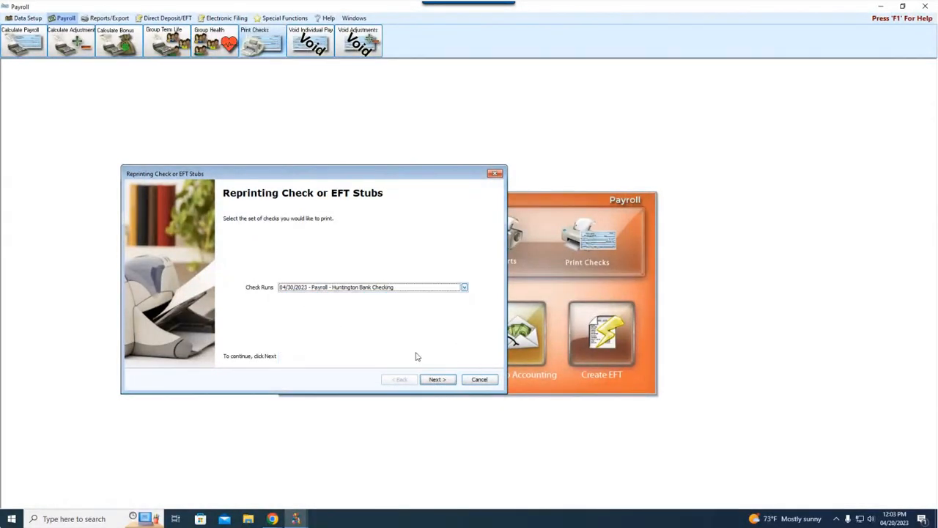
pyautogui.click(439, 380)
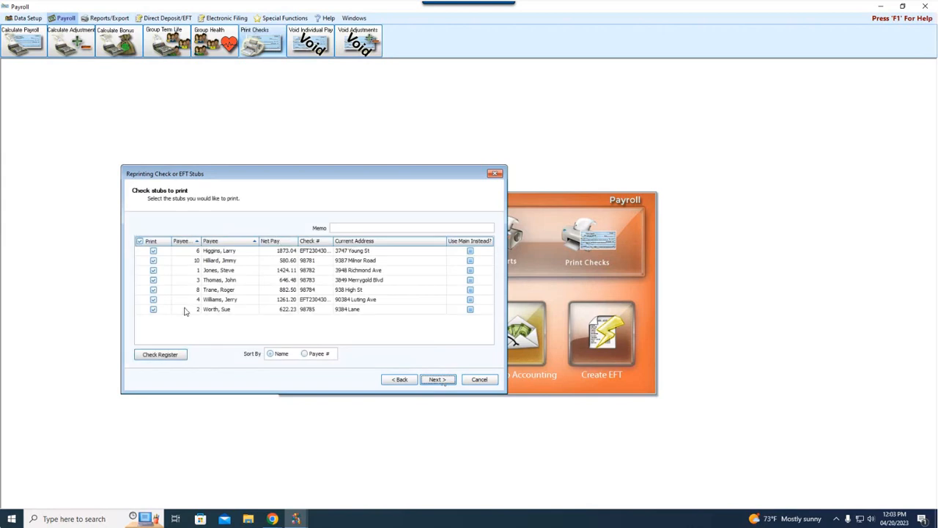
pyautogui.click(437, 380)
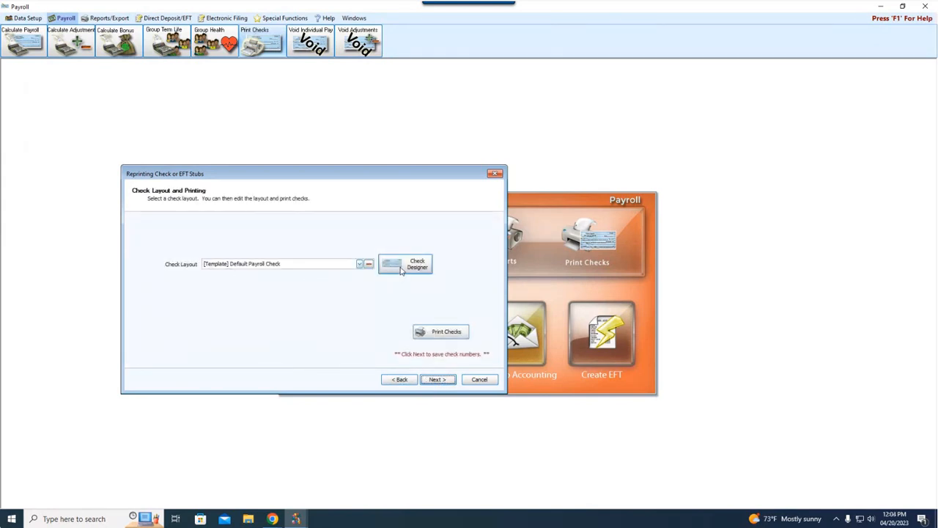
# Look through the available check layouts without changing the selection and cancel the stub reprint.
pyautogui.moveTo(294, 179); pyautogui.dragTo(413, 187)
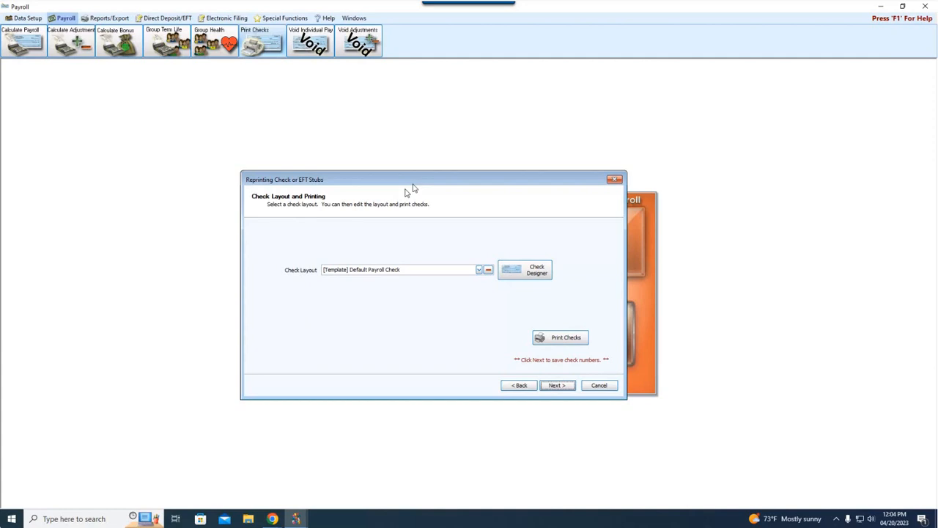
pyautogui.click(480, 270)
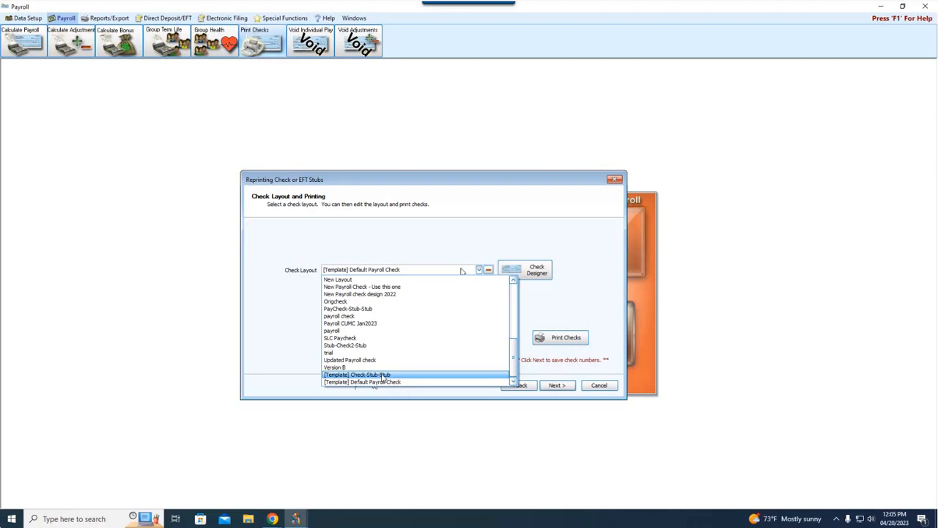
pyautogui.click(279, 328)
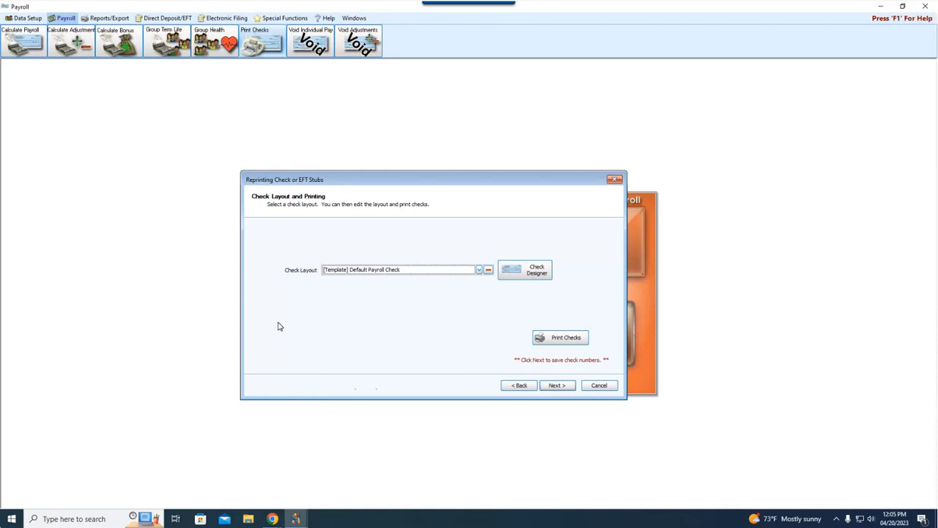
pyautogui.click(601, 386)
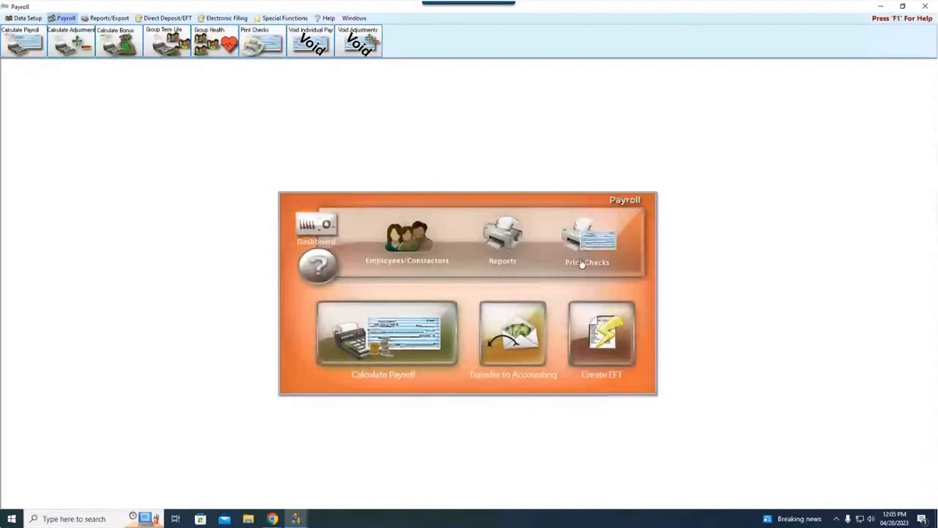
# Start printing first run checks for the 02/24/2023 Huntington Bank Checking payroll run.
pyautogui.click(587, 256)
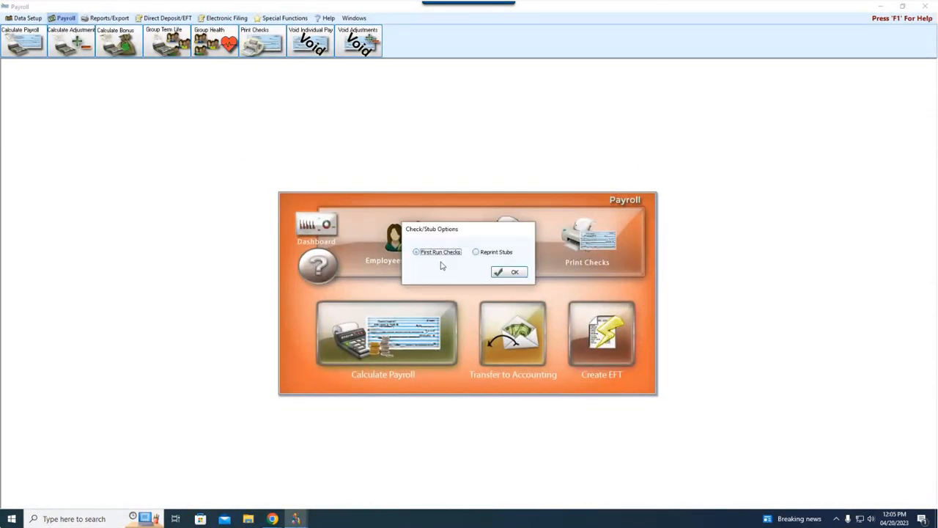
pyautogui.click(505, 273)
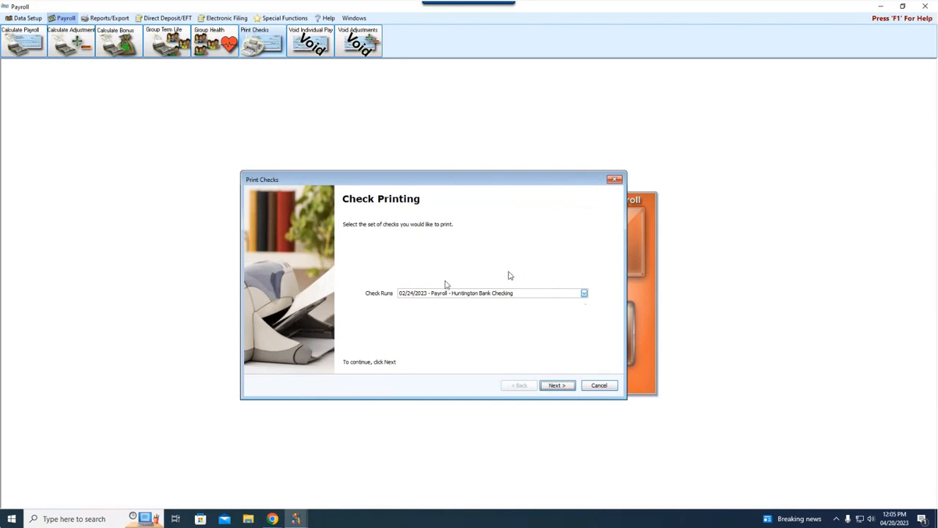
pyautogui.click(559, 386)
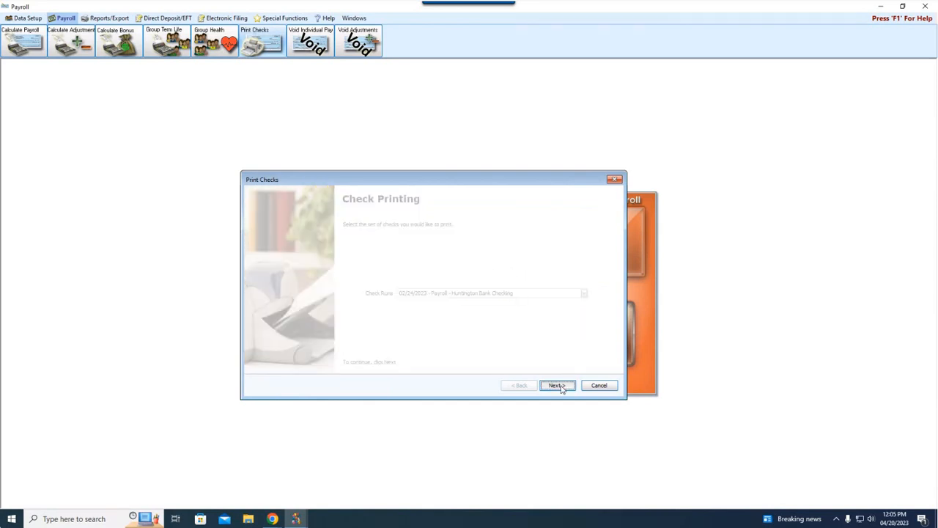
# Assign check numbers starting at 6745 and continue to the check layout selection.
pyautogui.click(344, 237)
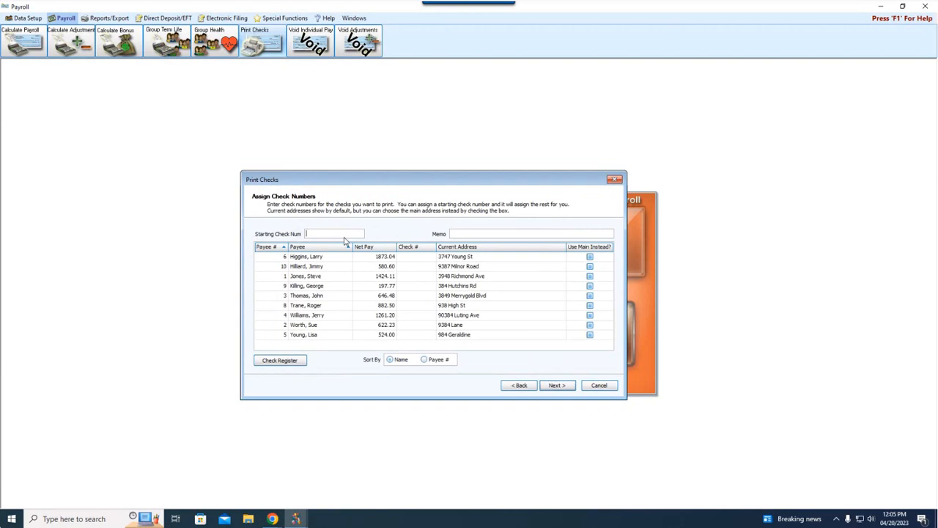
pyautogui.write('6745')
pyautogui.press('Tab')
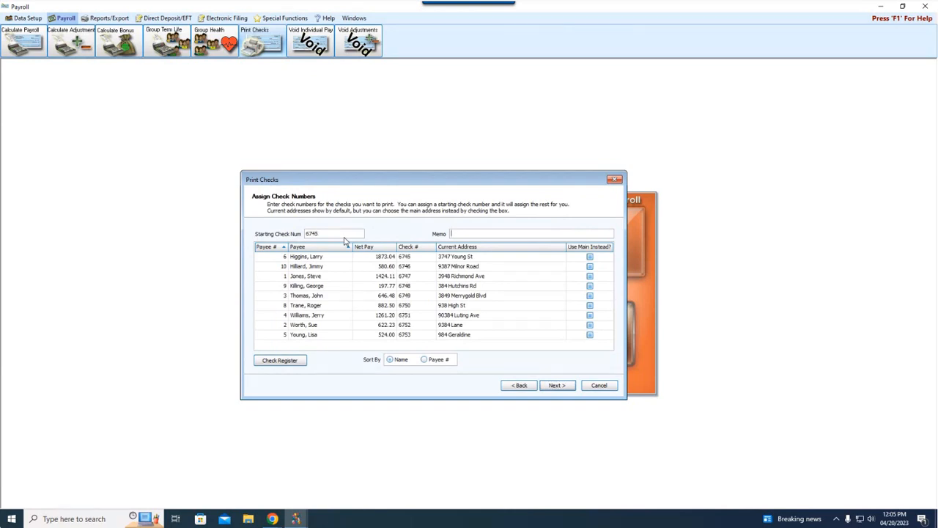
pyautogui.click(560, 388)
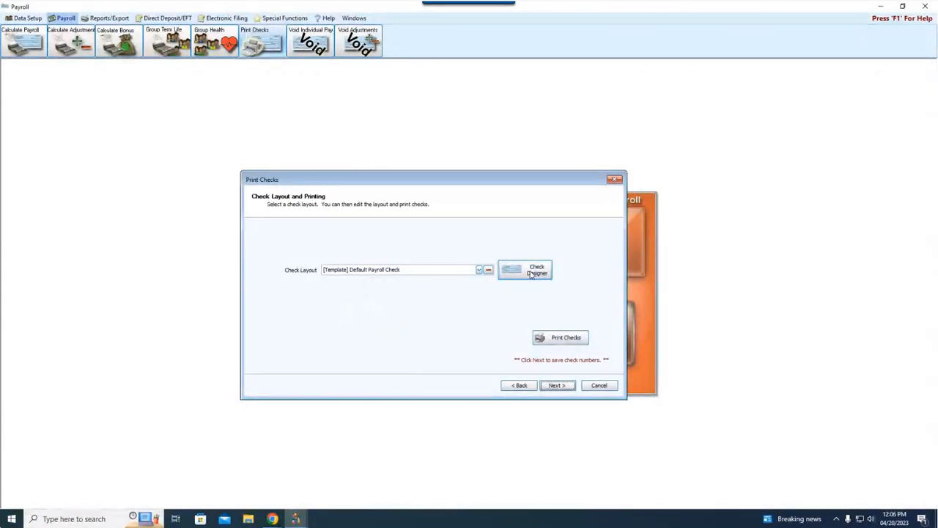
# Select the [Template] Default Payroll Check layout and open it in the Check Designer.
pyautogui.click(478, 270)
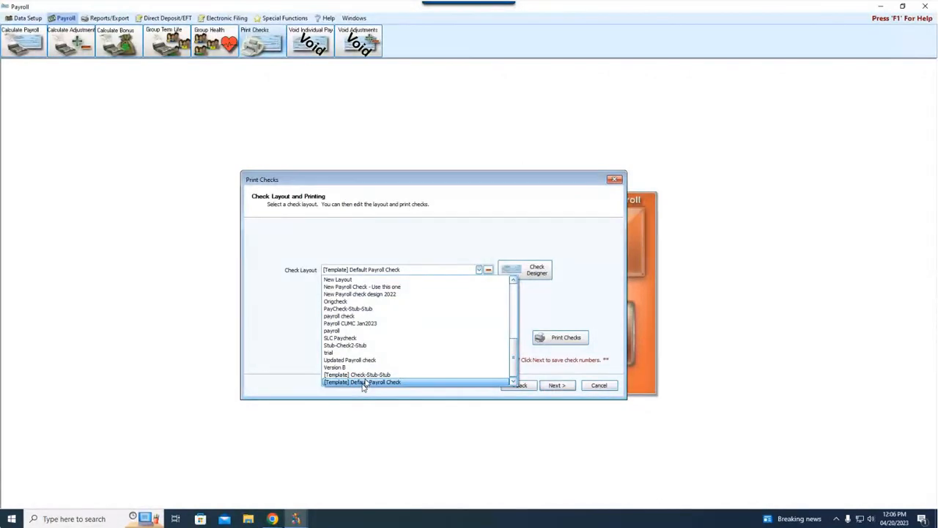
pyautogui.press('Up')
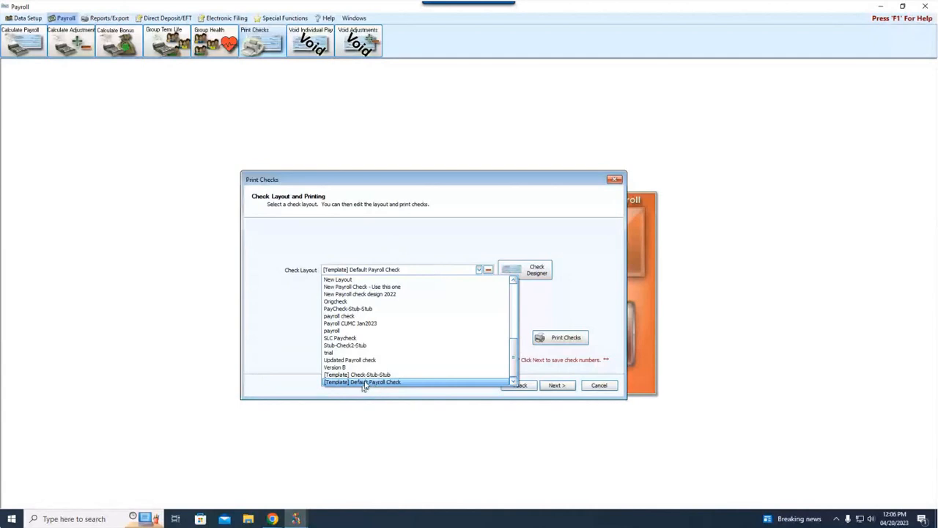
pyautogui.click(364, 383)
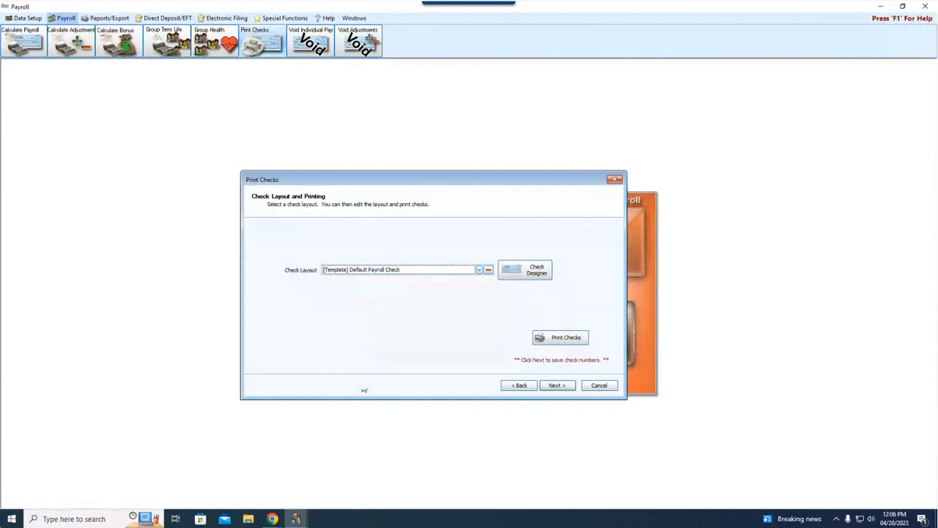
pyautogui.click(535, 272)
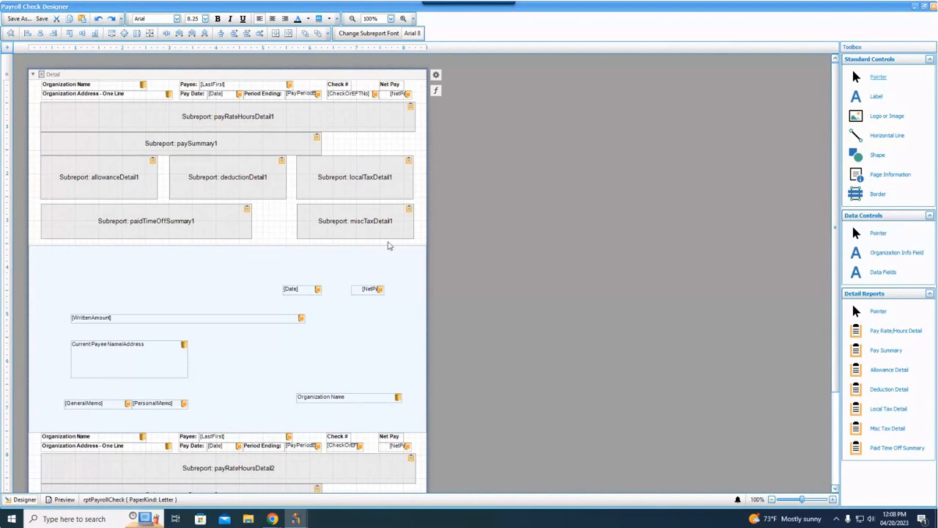
# Try moving the miscTaxDetail1 subreport up over localTaxDetail1, and place it back directly below that subreport.
pyautogui.click(359, 229)
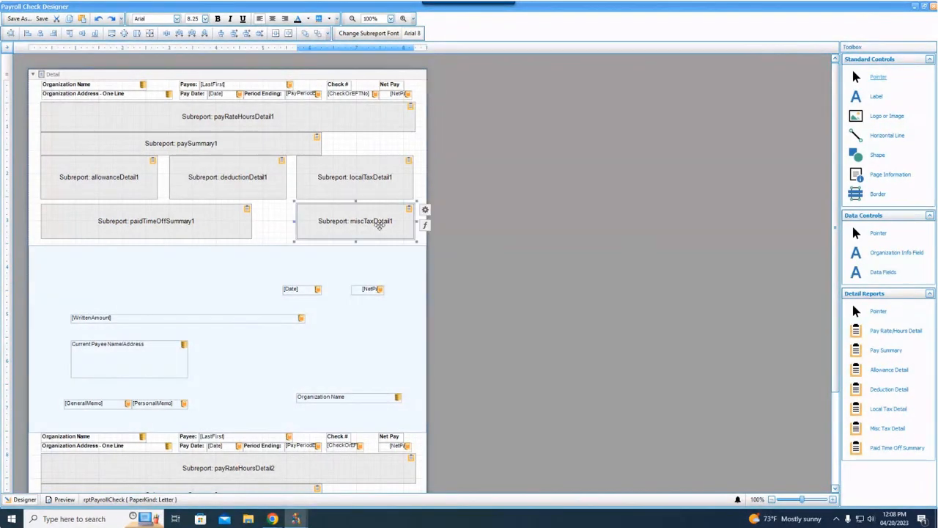
pyautogui.moveTo(373, 212); pyautogui.dragTo(371, 196)
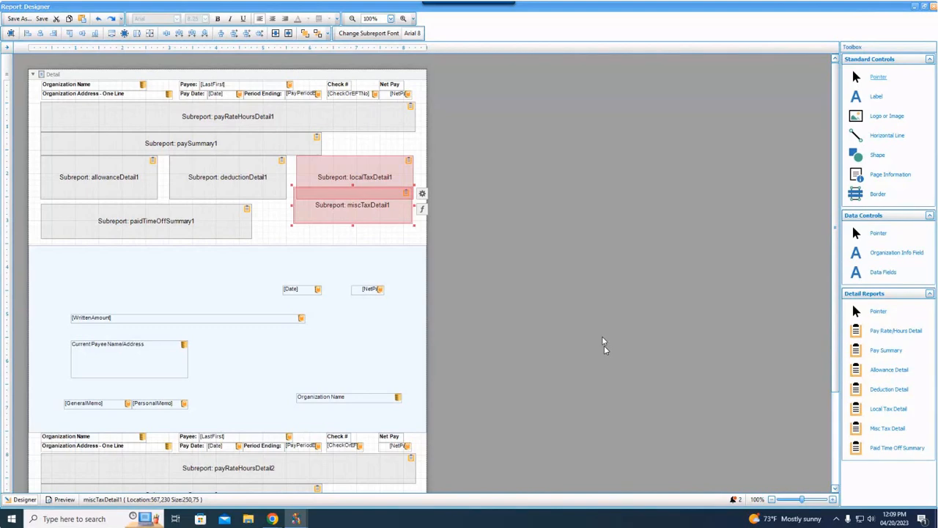
pyautogui.moveTo(353, 225); pyautogui.dragTo(352, 231)
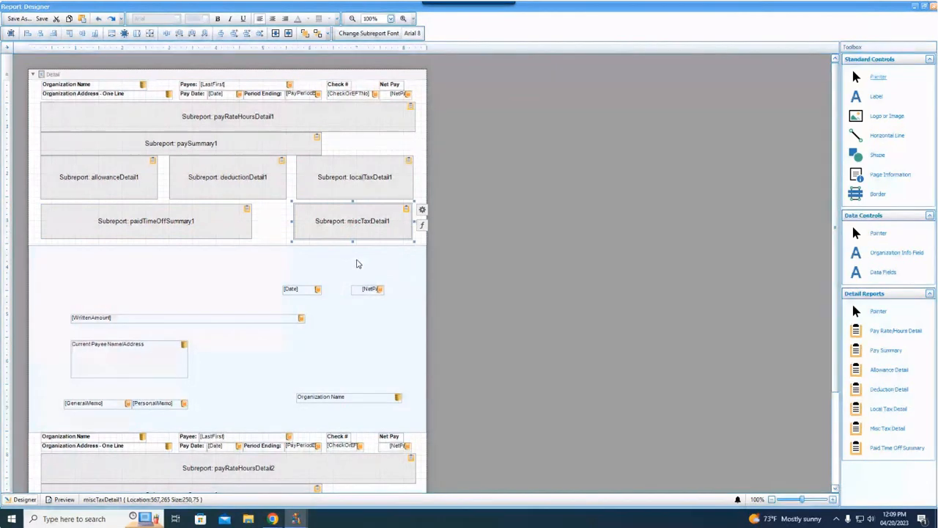
pyautogui.moveTo(334, 225); pyautogui.dragTo(349, 222)
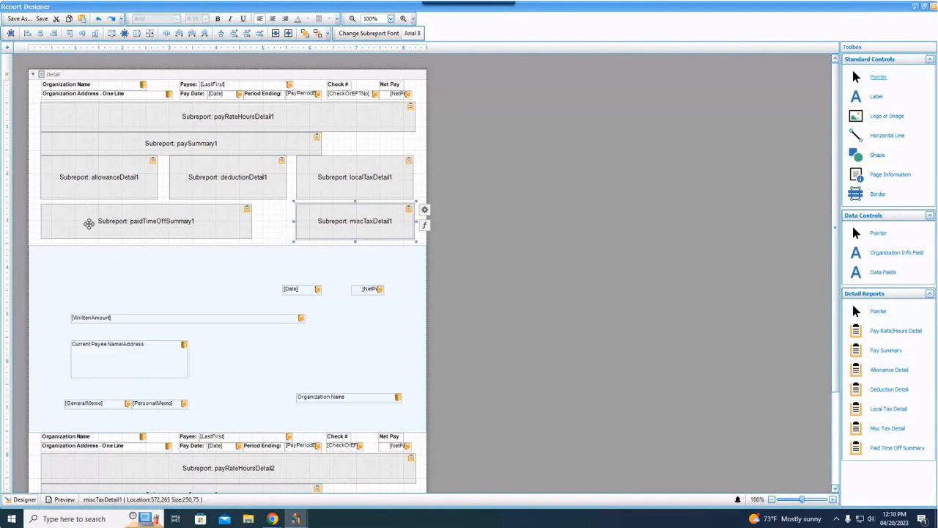
# Try shortening the miscTaxDetail1 subreport to a height of 56, and restore its height to 75.
pyautogui.click(151, 223)
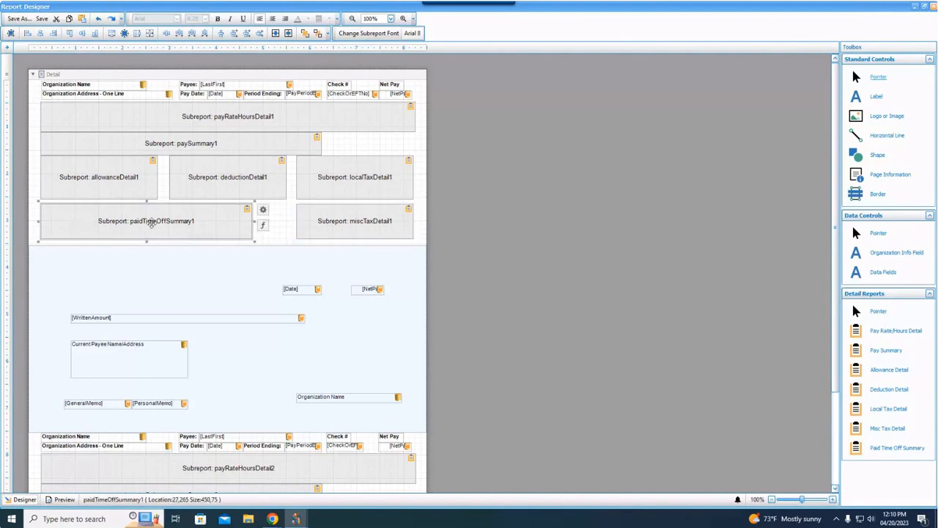
pyautogui.click(320, 220)
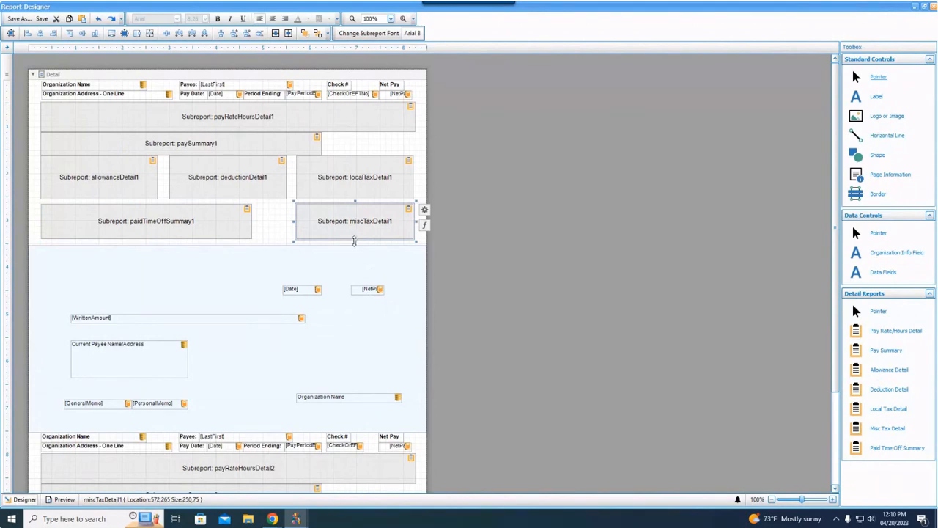
pyautogui.moveTo(355, 240); pyautogui.dragTo(355, 232)
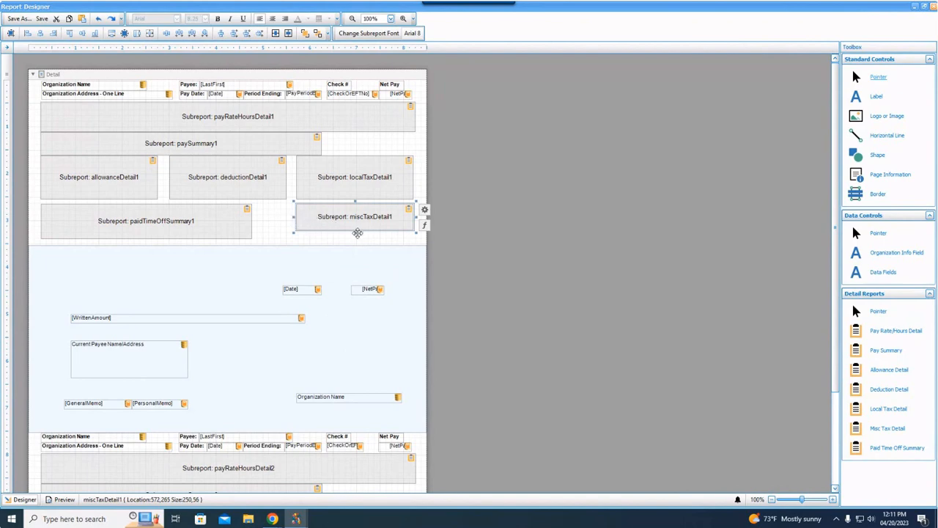
pyautogui.moveTo(357, 233); pyautogui.dragTo(357, 242)
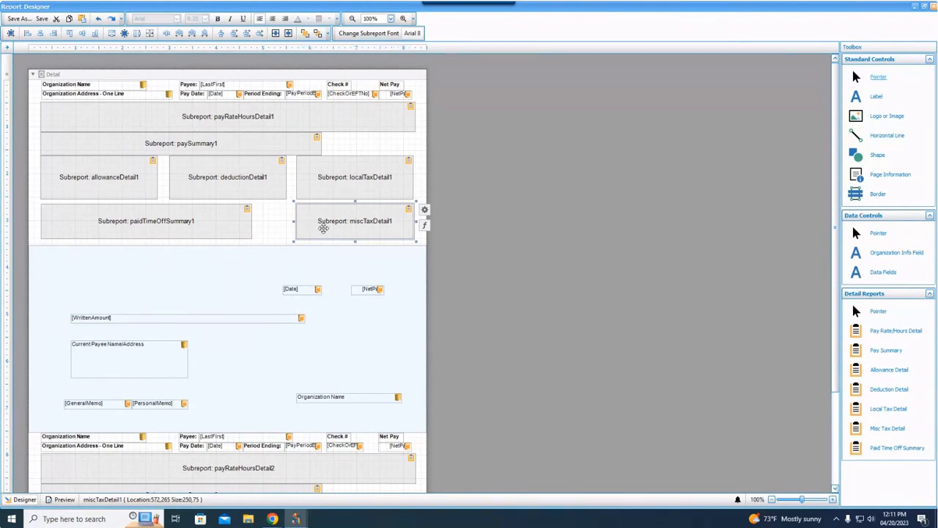
# Delete the miscTaxDetail1 subreport from the upper stub and miscTaxDetail2 from the lower stub.
pyautogui.press('Delete')
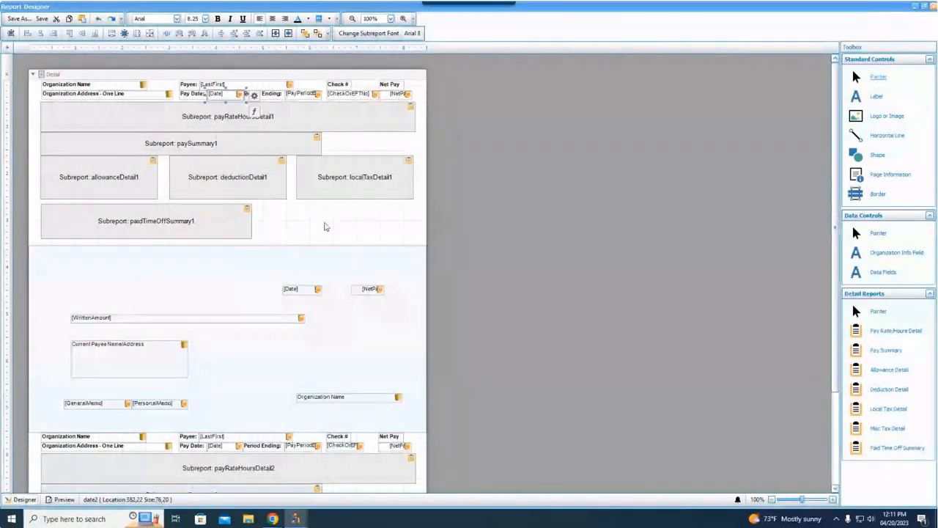
pyautogui.moveTo(836, 107); pyautogui.dragTo(835, 203)
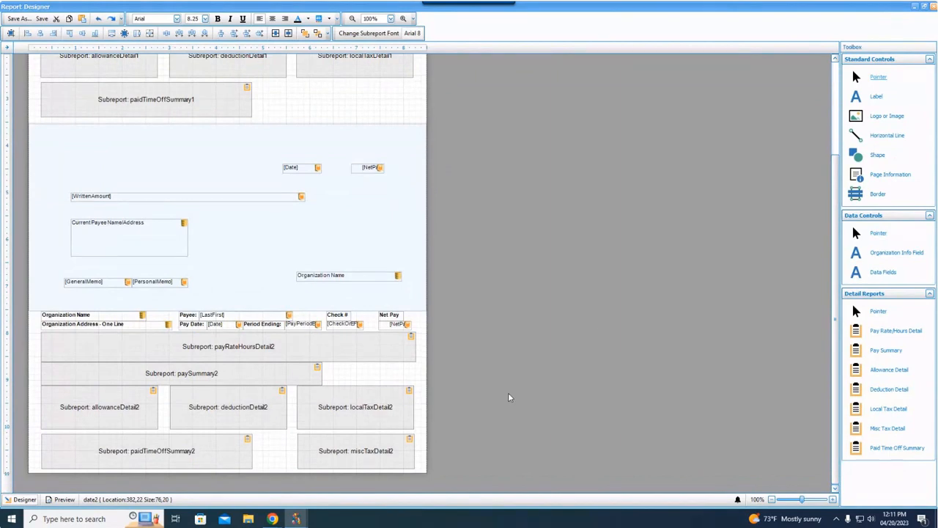
pyautogui.click(370, 456)
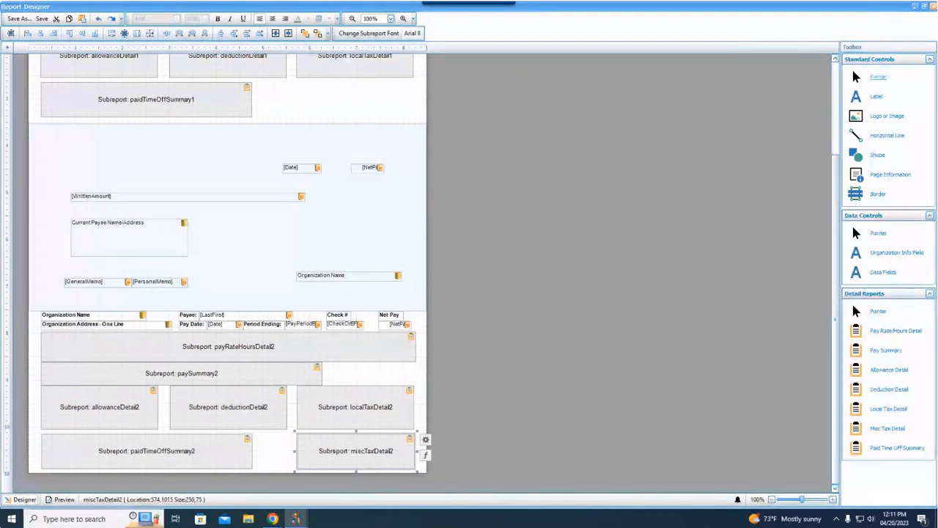
pyautogui.press('Delete')
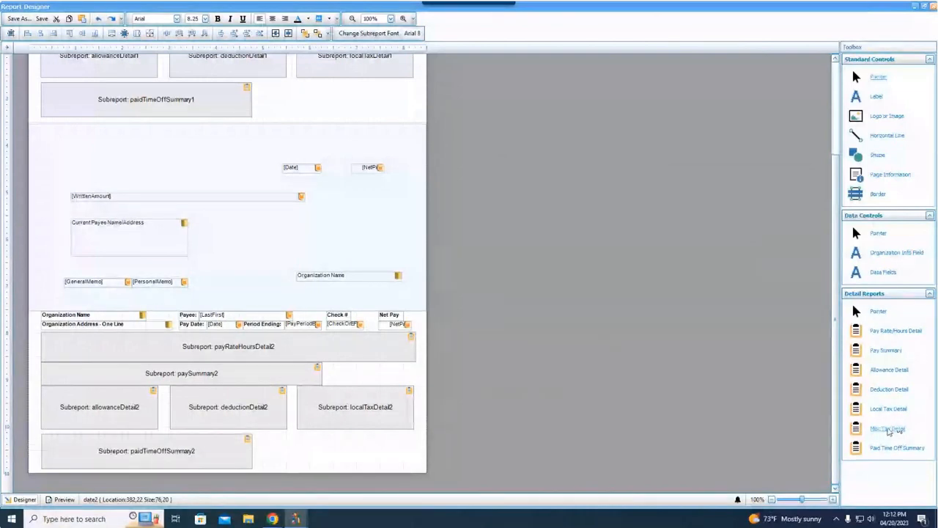
# Try adding a Misc Tax Detail subreport below localTaxDetail2 on the lower stub, and delete it again.
pyautogui.moveTo(890, 431); pyautogui.dragTo(357, 457)
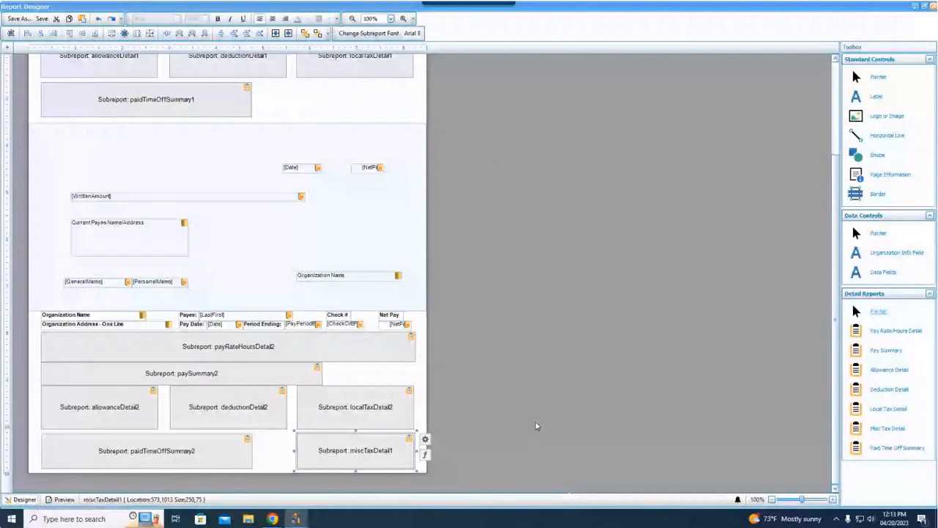
pyautogui.scroll(3, 592, 429)
pyautogui.scroll(-3, 595, 433)
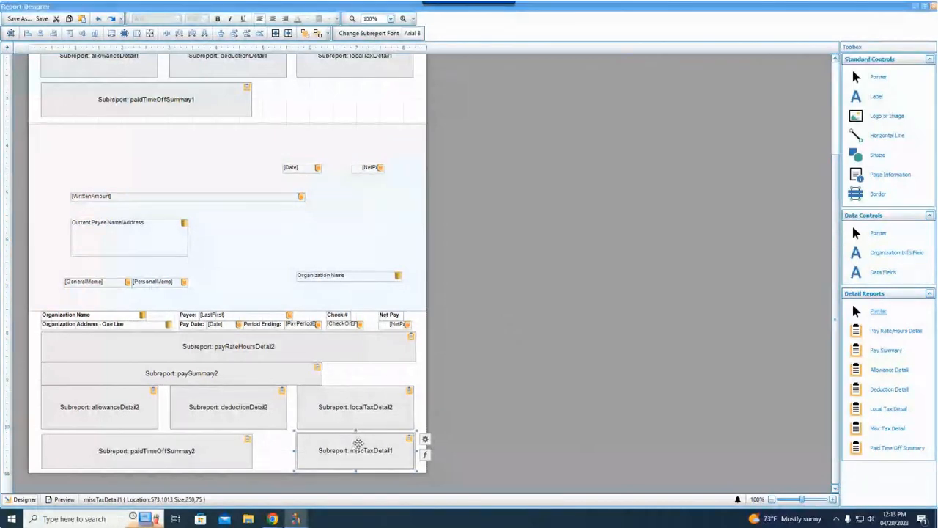
pyautogui.press('Delete')
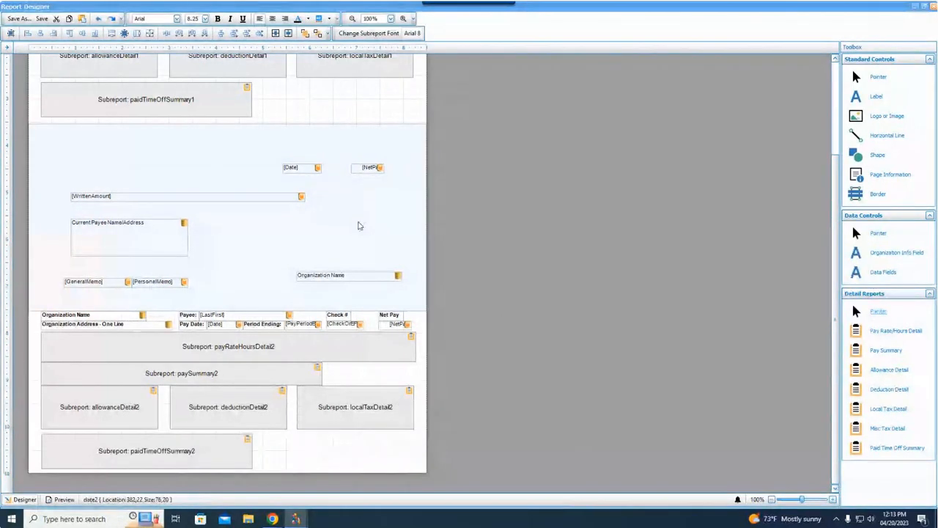
pyautogui.scroll(1, 373, 323)
pyautogui.scroll(-1, 373, 324)
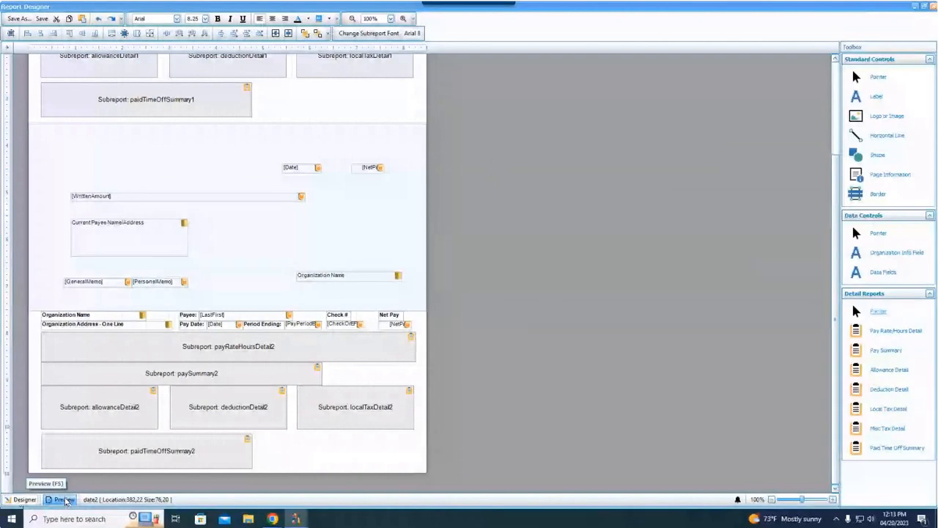
# Preview the check with sample data, open the print settings and cancel them, and return to the design layout.
pyautogui.click(66, 501)
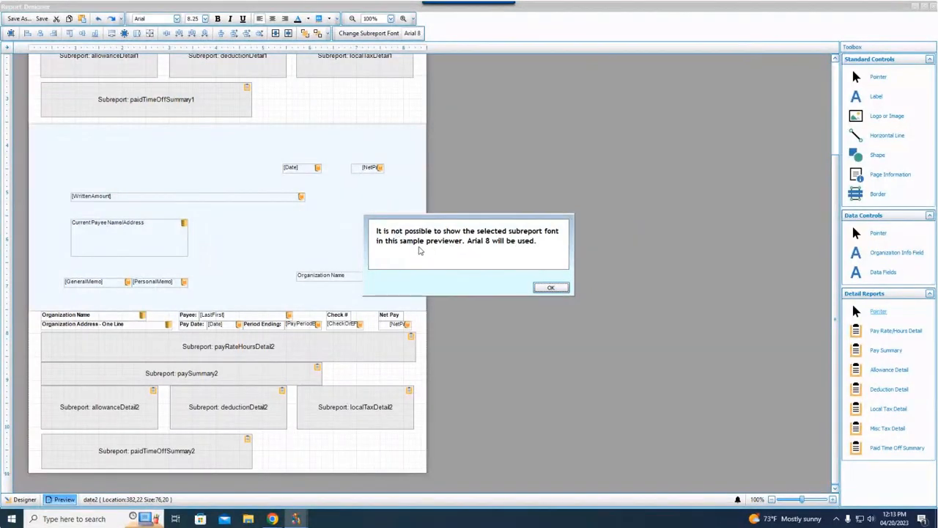
pyautogui.click(554, 291)
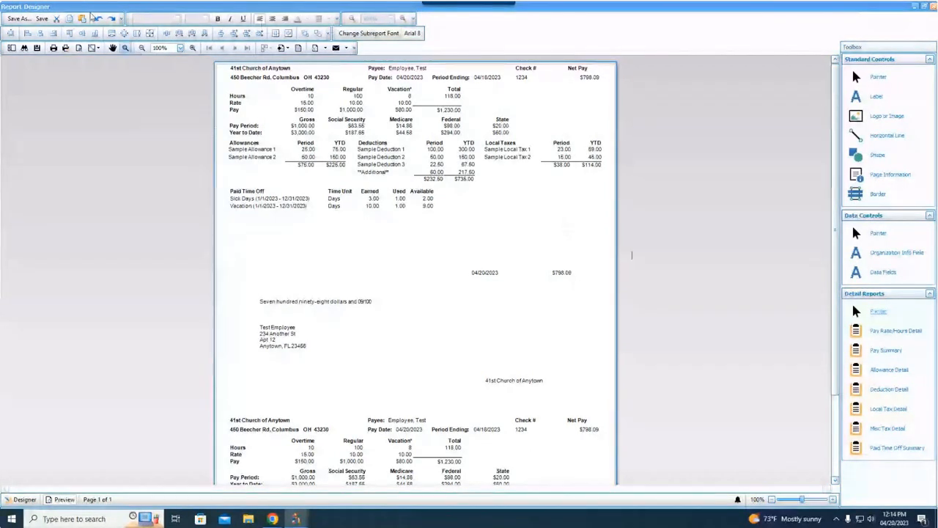
pyautogui.click(54, 50)
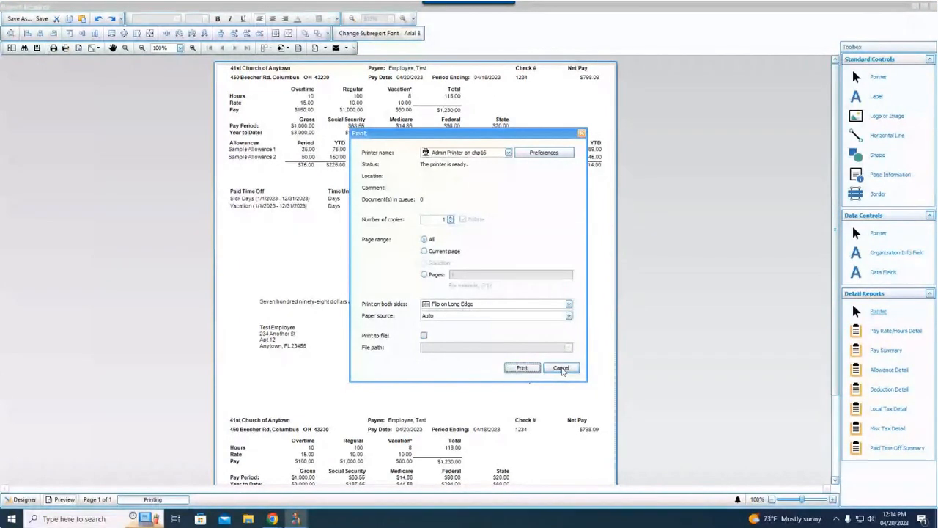
pyautogui.click(561, 368)
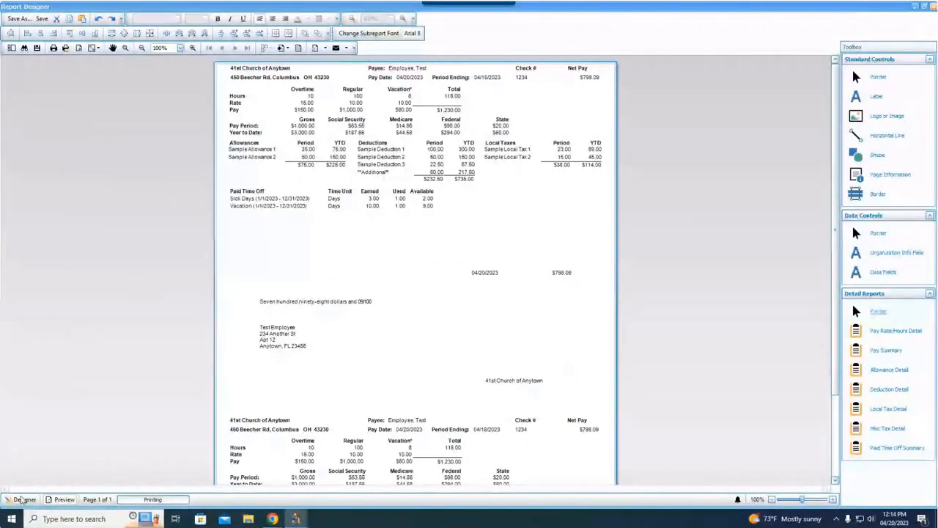
pyautogui.click(24, 499)
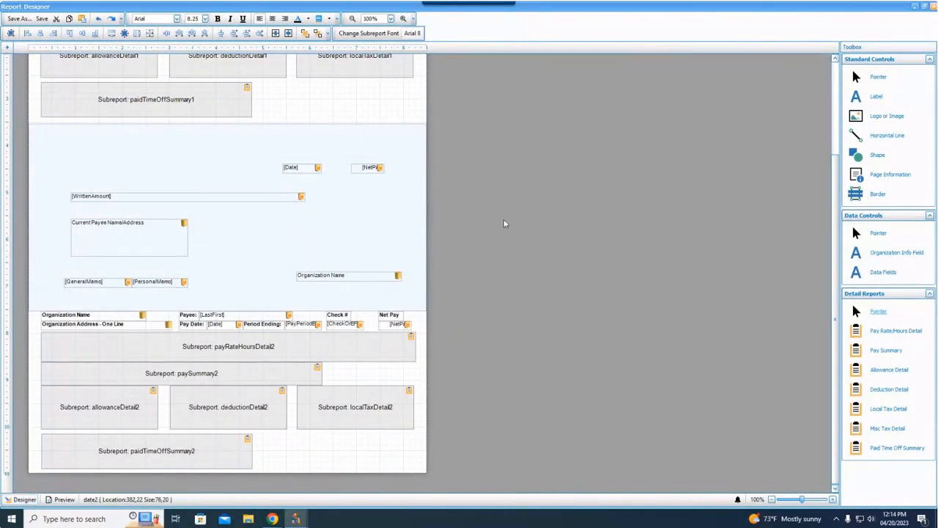
pyautogui.scroll(3, 503, 221)
pyautogui.scroll(-1, 503, 221)
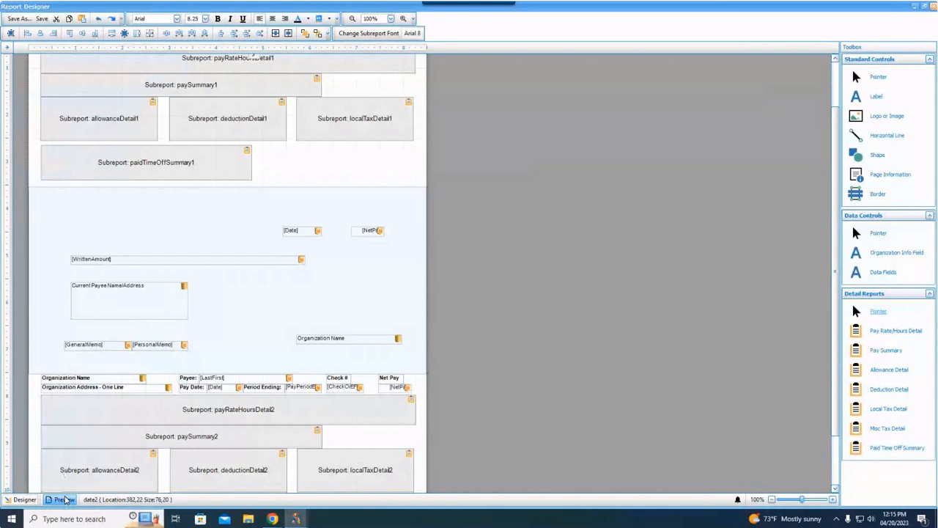
pyautogui.click(65, 500)
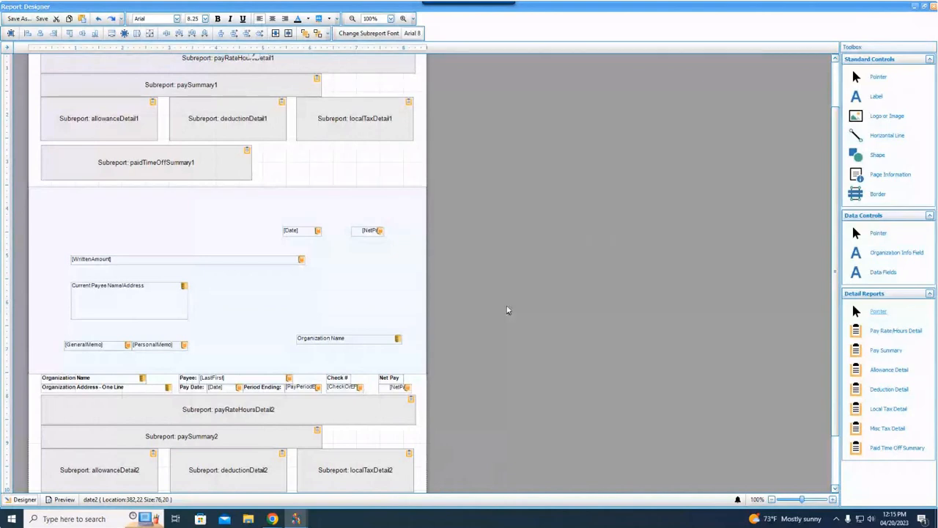
pyautogui.scroll(2, 512, 291)
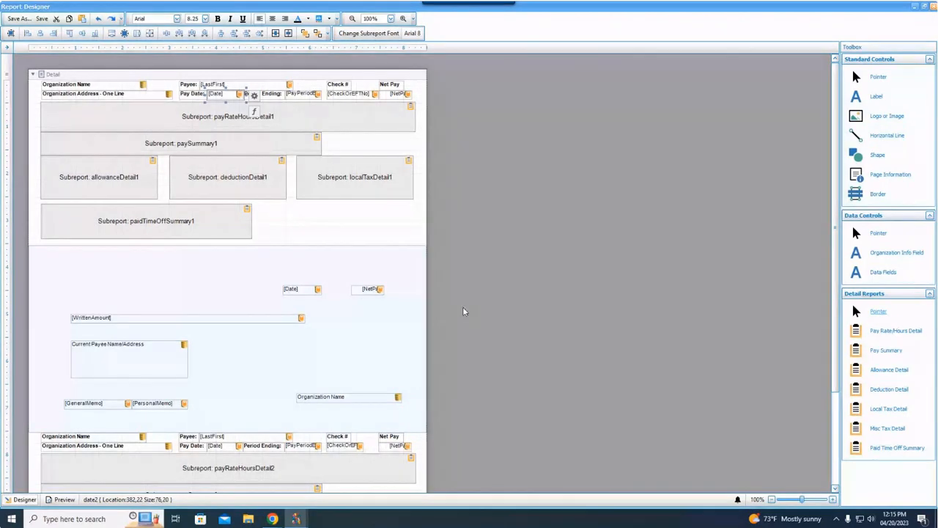
pyautogui.scroll(-2, 473, 310)
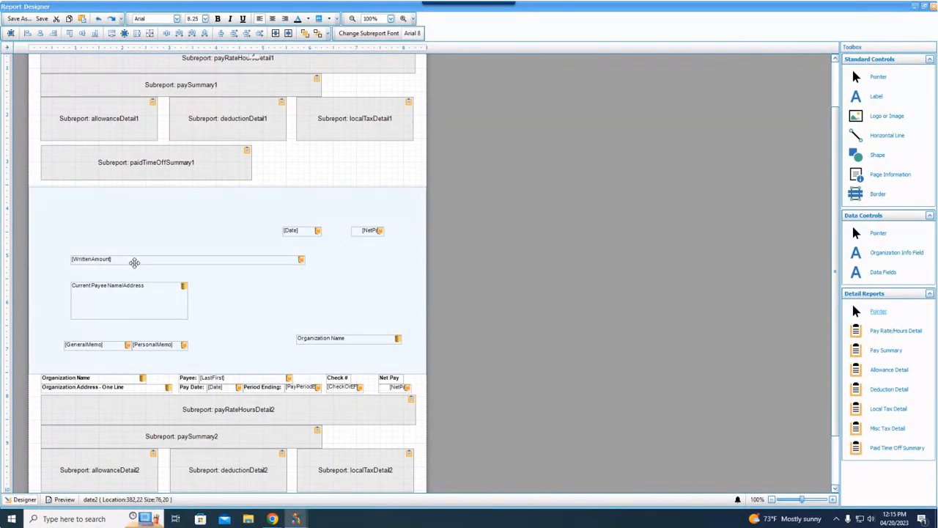
# Try moving the check's [Date] field down to location 543,127, and place it back at 543,86 level with the net pay field.
pyautogui.click(297, 232)
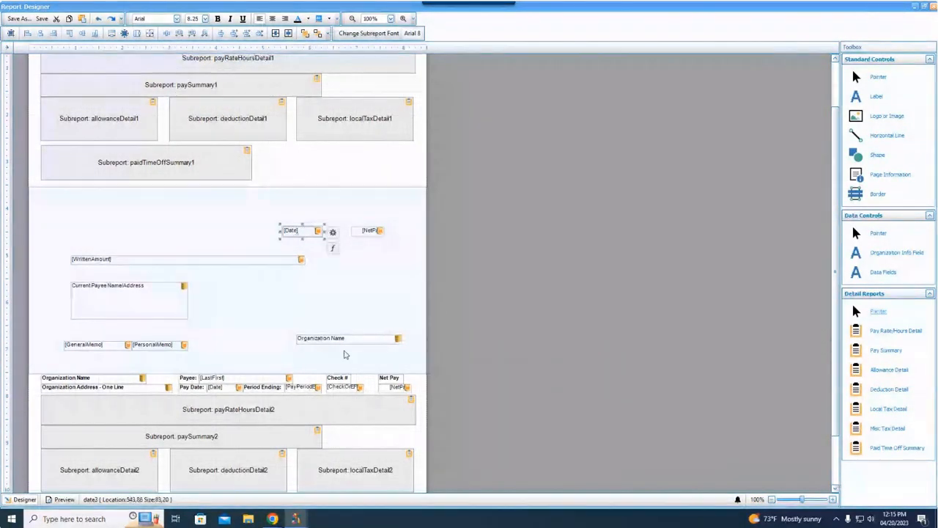
pyautogui.click(364, 232)
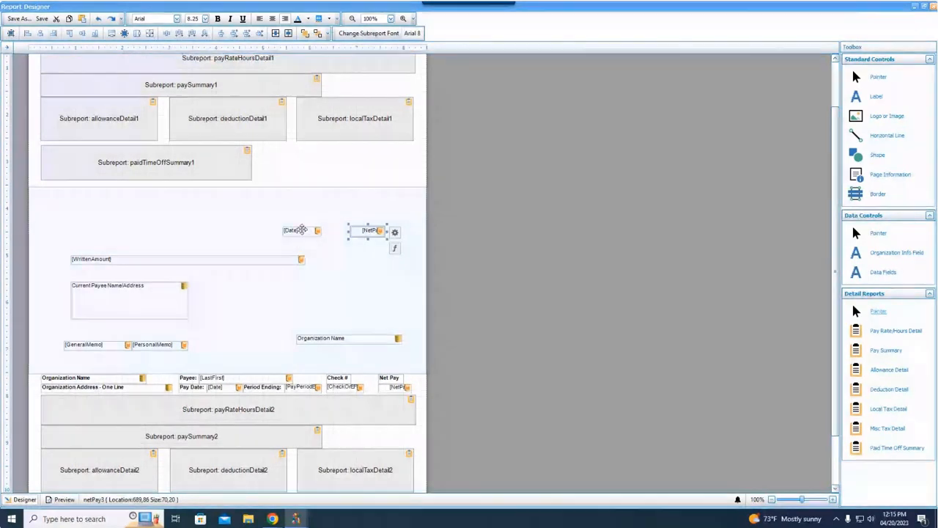
pyautogui.moveTo(301, 230); pyautogui.dragTo(301, 250)
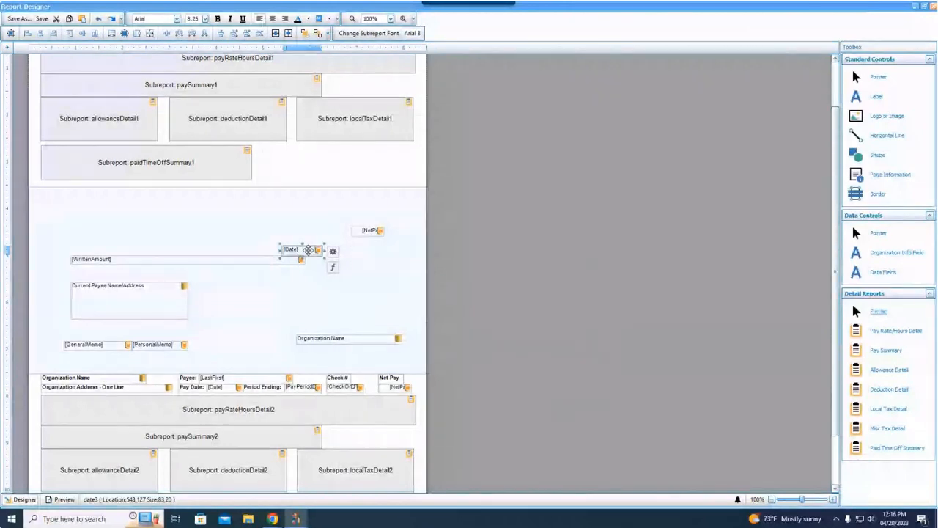
pyautogui.moveTo(306, 249); pyautogui.dragTo(306, 237)
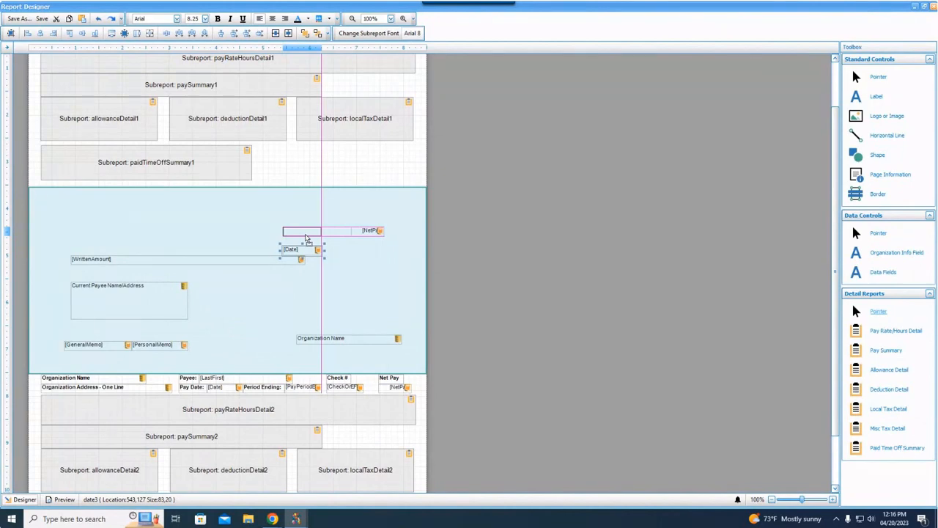
pyautogui.moveTo(306, 238); pyautogui.dragTo(306, 238)
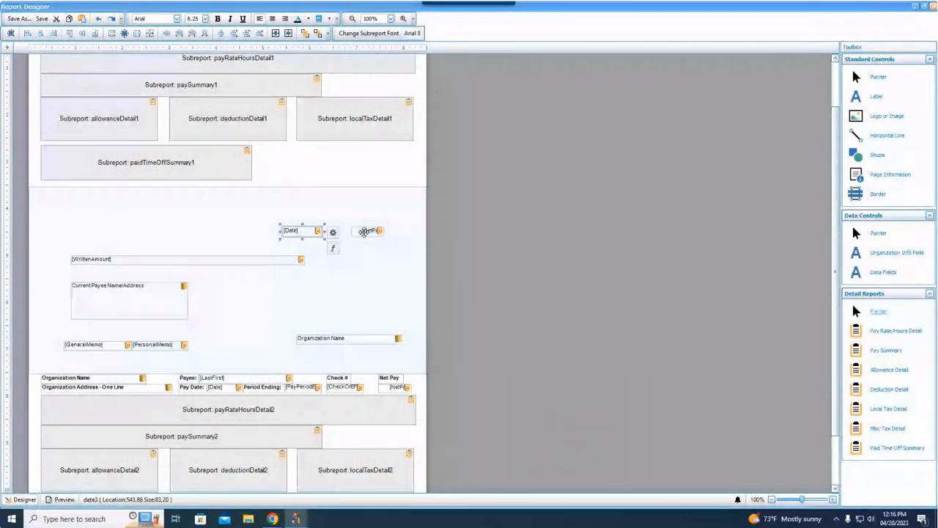
# Nudge the check's net pay field down and slightly right to location 690,106.
pyautogui.click(365, 231)
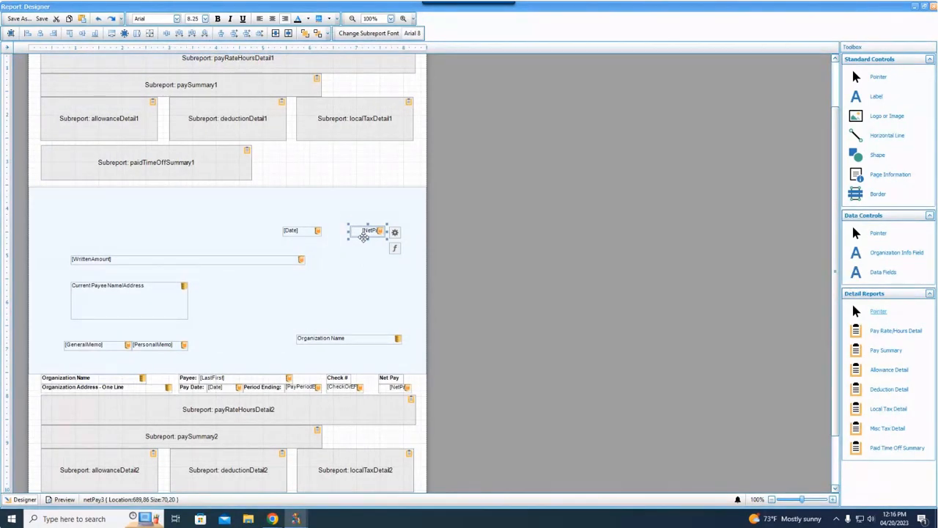
pyautogui.press('Down')
pyautogui.press('Down')
pyautogui.press('Down')
pyautogui.press('Down')
pyautogui.press('Down')
pyautogui.press('Down')
pyautogui.press('Down')
pyautogui.press('Down')
pyautogui.press('Down')
pyautogui.press('Down')
pyautogui.press('Down')
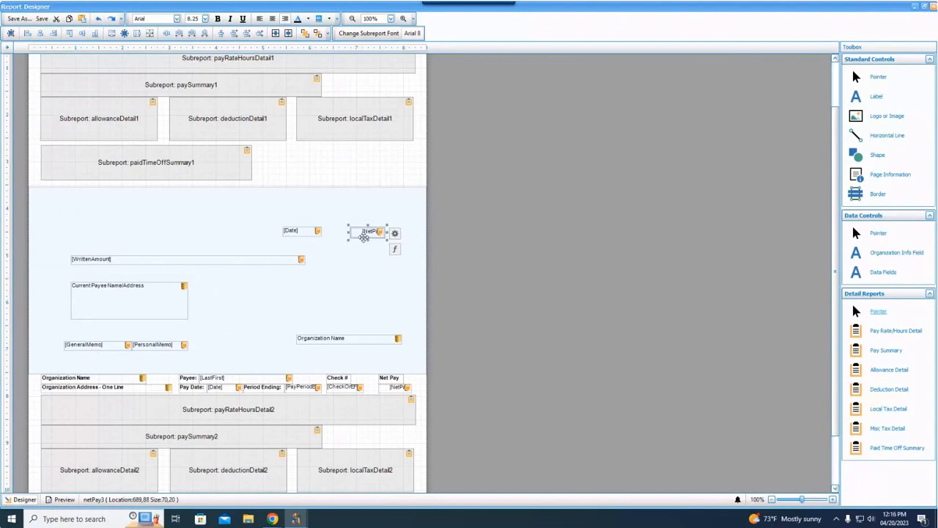
pyautogui.press('Down')
pyautogui.press('Down')
pyautogui.press('Down')
pyautogui.press('Down')
pyautogui.press('Down')
pyautogui.press('Down')
pyautogui.press('Down')
pyautogui.press('Down')
pyautogui.press('Down')
pyautogui.press('Down')
pyautogui.press('Down')
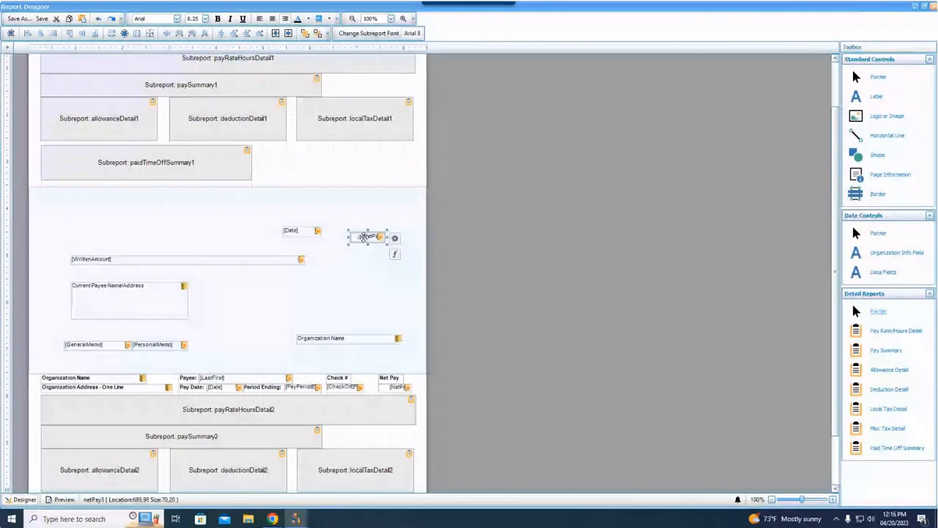
pyautogui.press('Down')
pyautogui.press('Down')
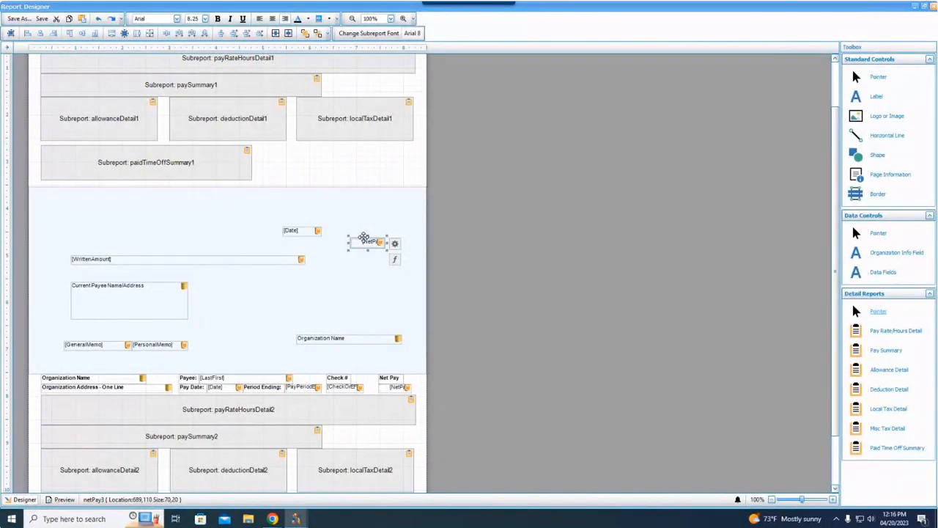
pyautogui.press('Down')
pyautogui.press('Up')
pyautogui.press('Up')
pyautogui.press('Up')
pyautogui.press('Up')
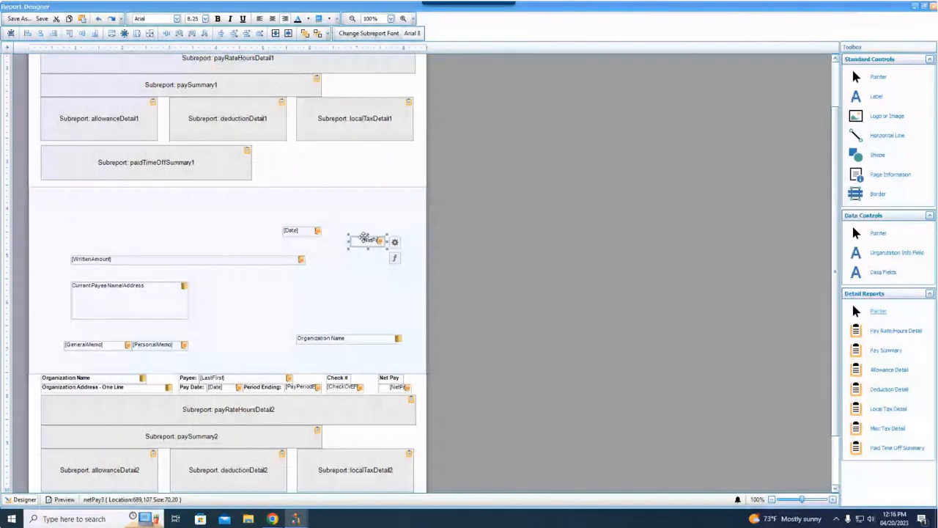
pyautogui.press('Down')
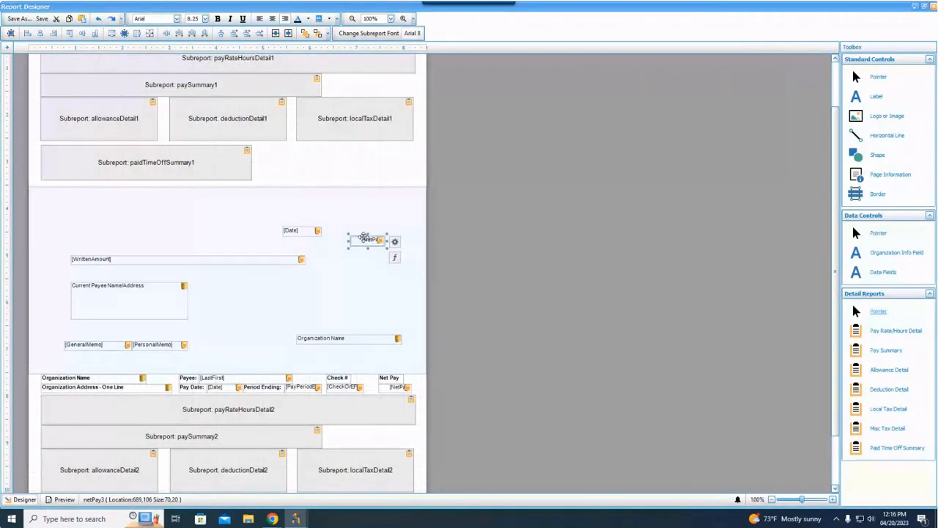
pyautogui.press('Right')
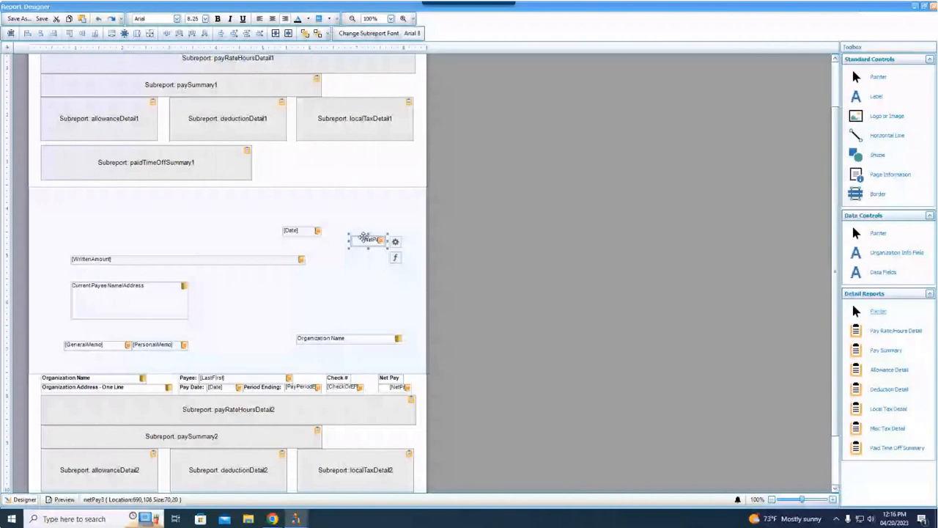
# Nudge the check's [Date] field down to location 543,106, level with the net pay field, and preview the check.
pyautogui.click(301, 230)
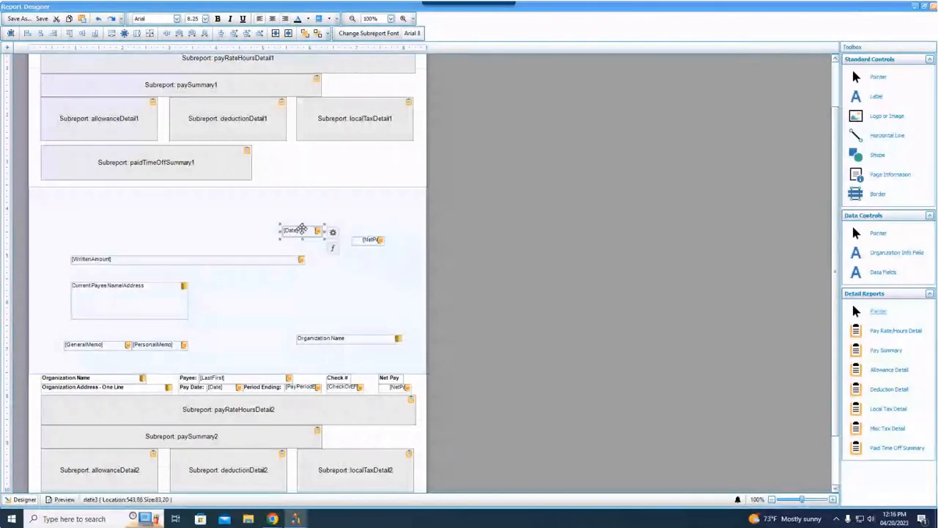
pyautogui.press('Down')
pyautogui.press('Down')
pyautogui.press('Down')
pyautogui.press('Down')
pyautogui.press('Down')
pyautogui.press('Down')
pyautogui.press('Down')
pyautogui.press('Down')
pyautogui.press('Down')
pyautogui.press('Down')
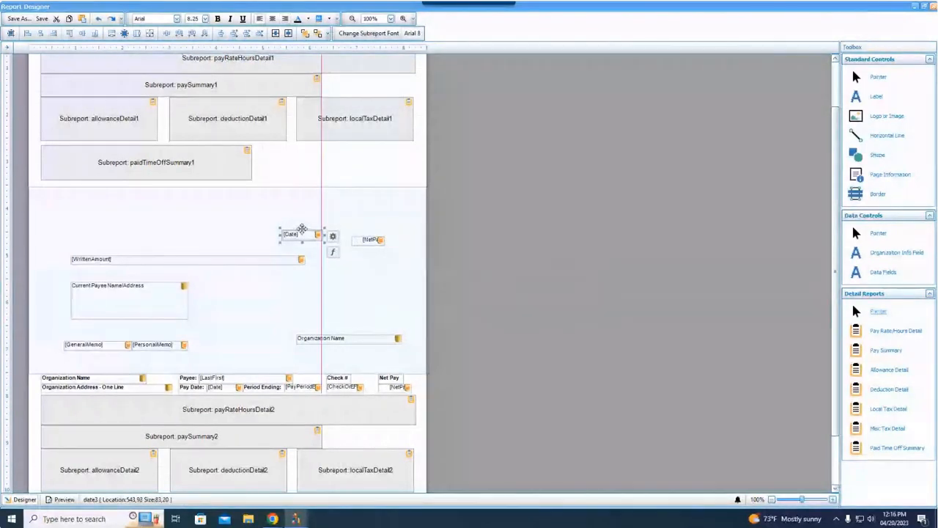
pyautogui.press('Down')
pyautogui.press('Down')
pyautogui.press('Down')
pyautogui.press('Down')
pyautogui.press('Down')
pyautogui.press('Down')
pyautogui.press('Down')
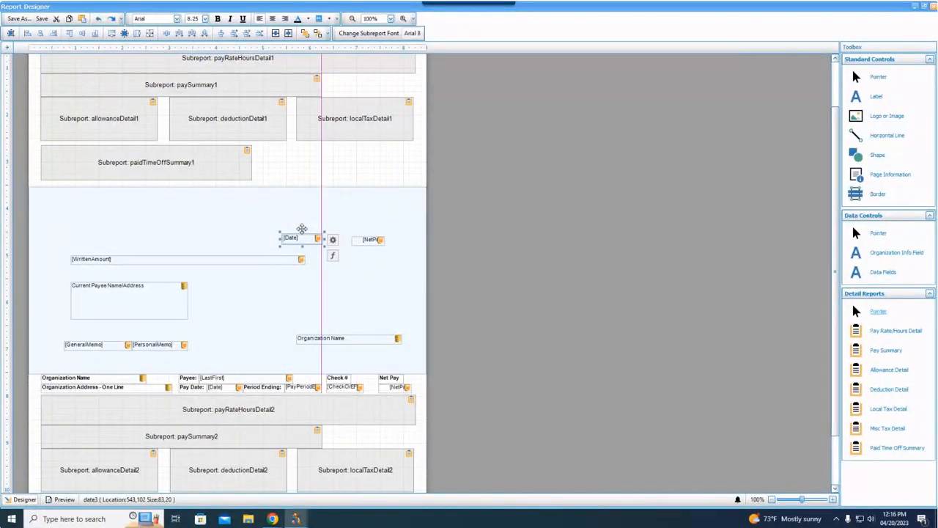
pyautogui.press('Down')
pyautogui.press('Down')
pyautogui.press('Down')
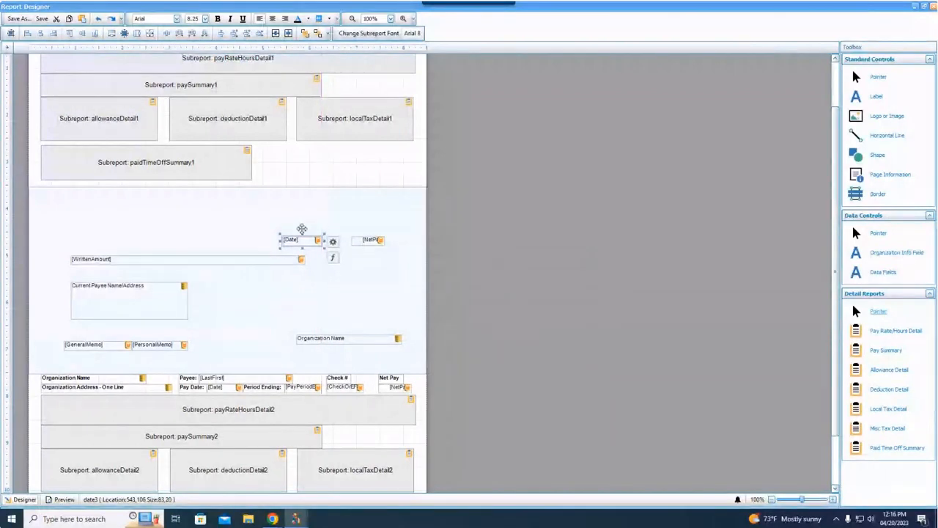
pyautogui.click(64, 500)
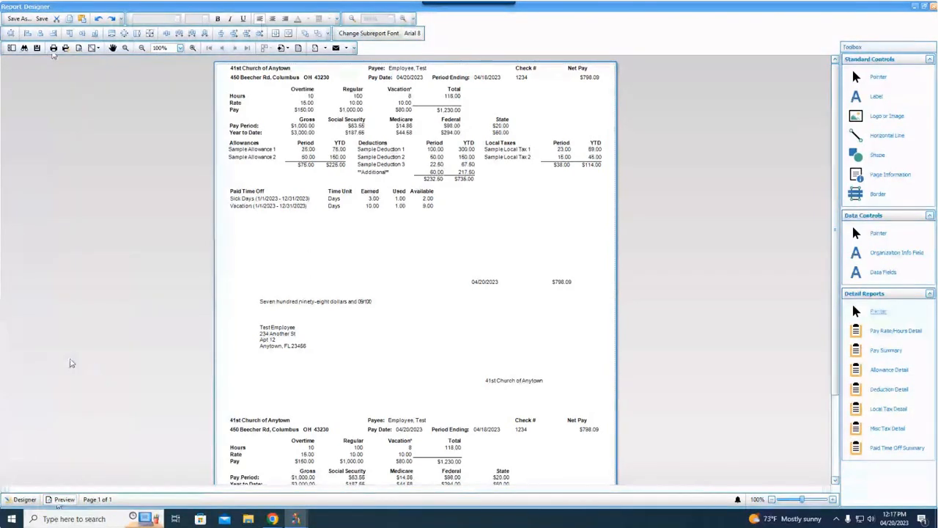
pyautogui.click(24, 499)
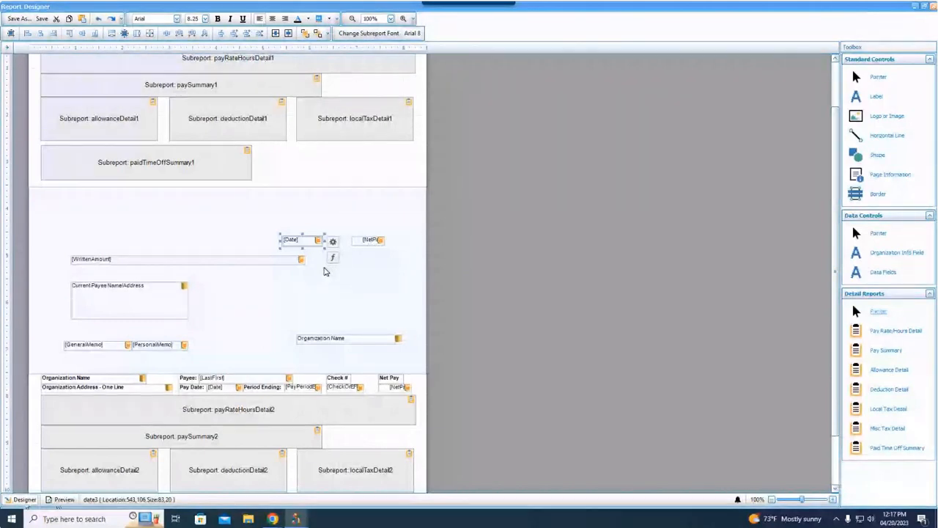
# Try right-aligning the [WrittenAmount] field's text, restore its left alignment, and preview the check.
pyautogui.click(148, 259)
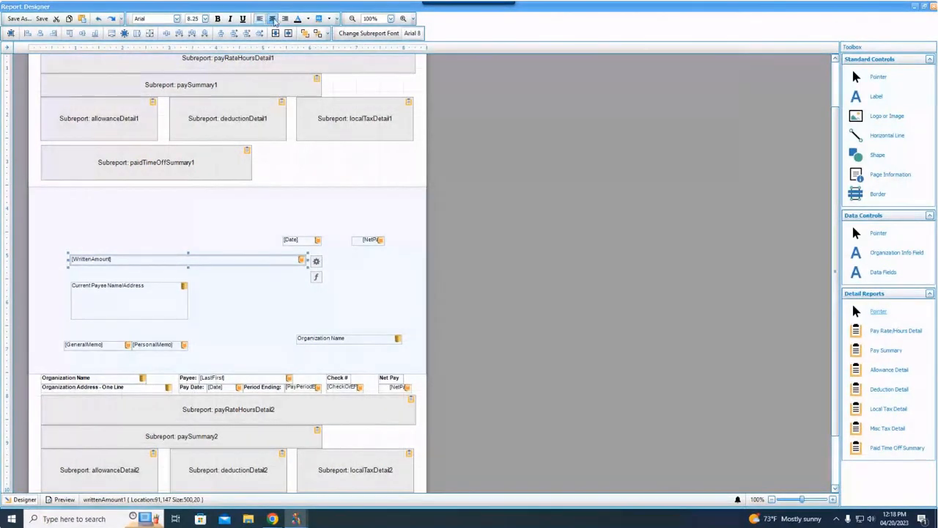
pyautogui.click(285, 18)
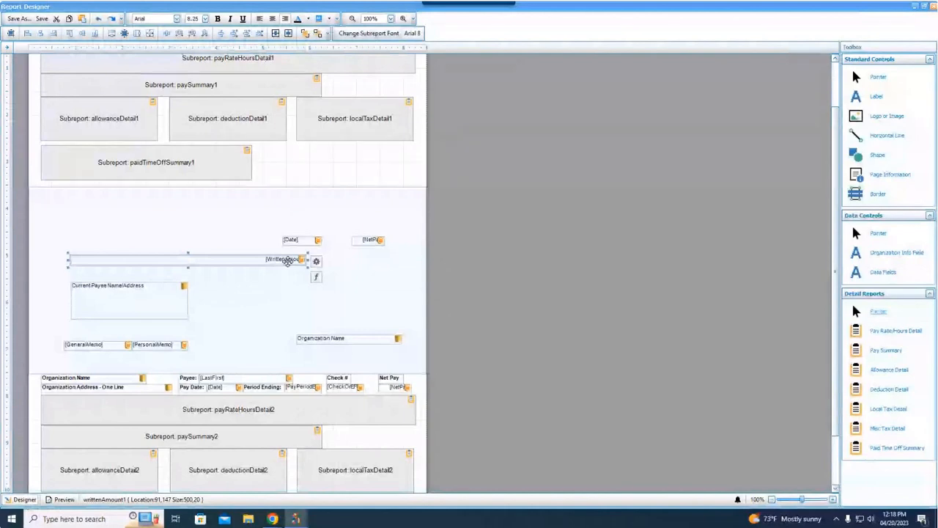
pyautogui.click(259, 18)
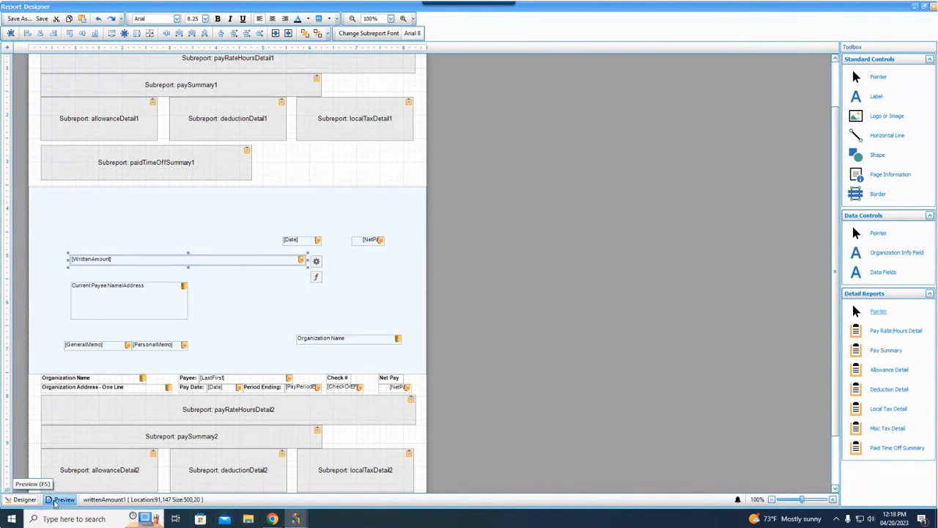
pyautogui.click(59, 501)
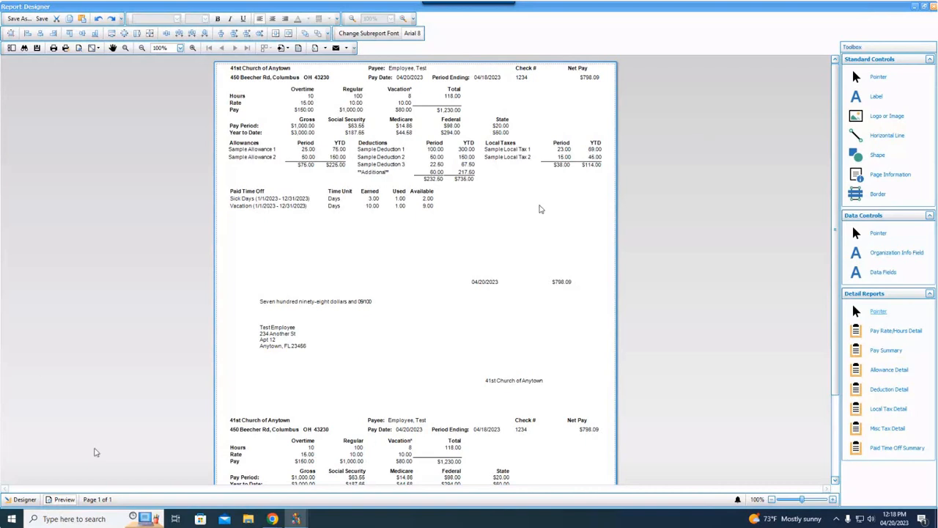
# Close the report designer after checking the full preview, and try to save the layout as [Template] Default Payroll Check.
pyautogui.scroll(-3, 552, 220)
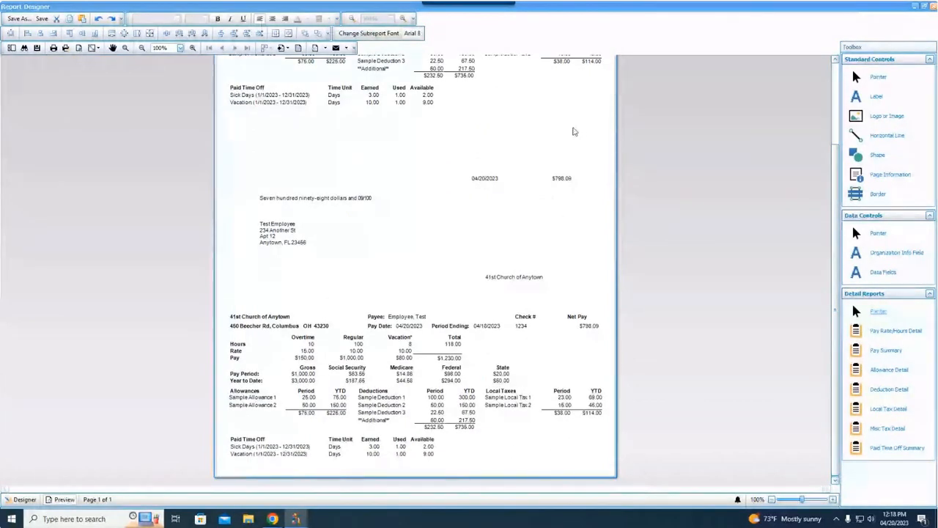
pyautogui.scroll(3, 588, 141)
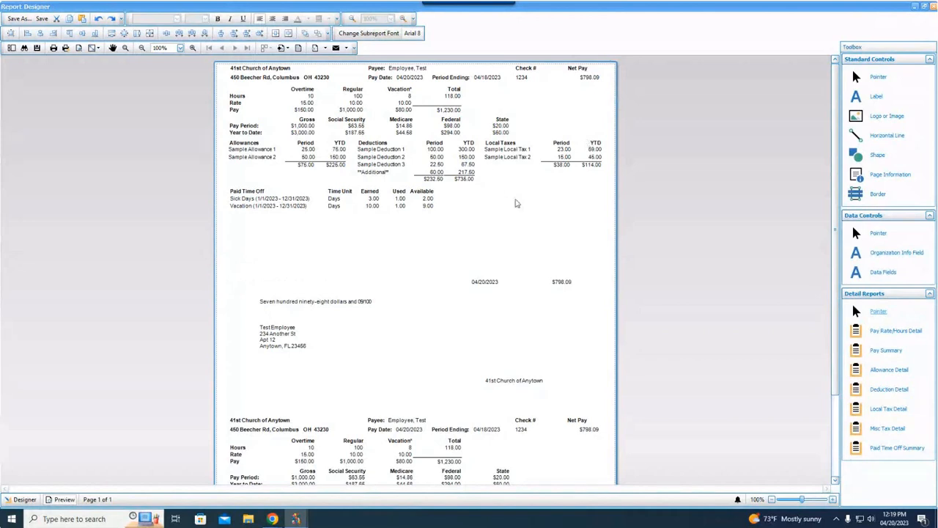
pyautogui.scroll(-3, 517, 203)
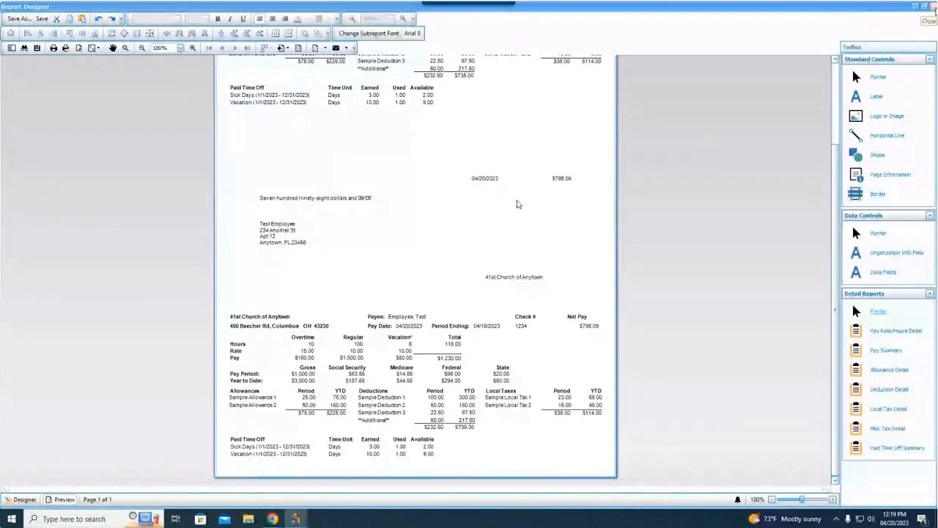
pyautogui.click(934, 7)
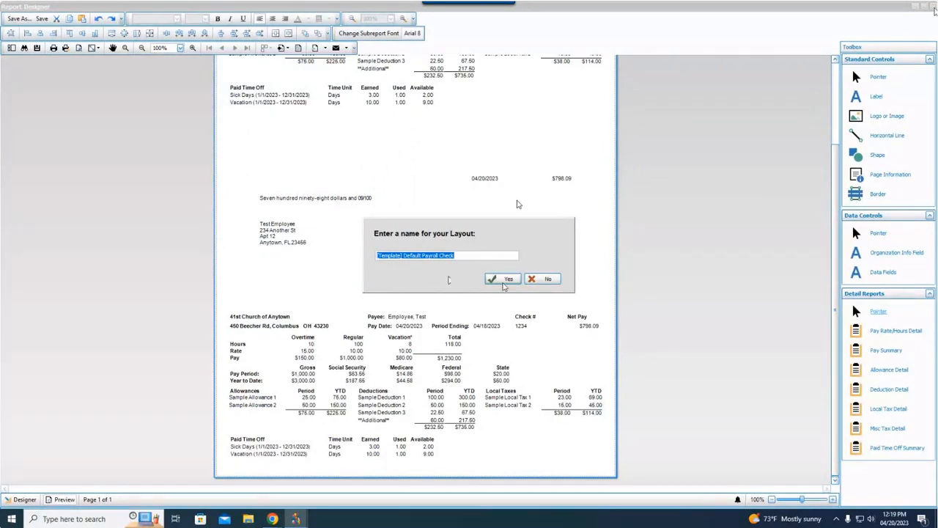
pyautogui.click(504, 280)
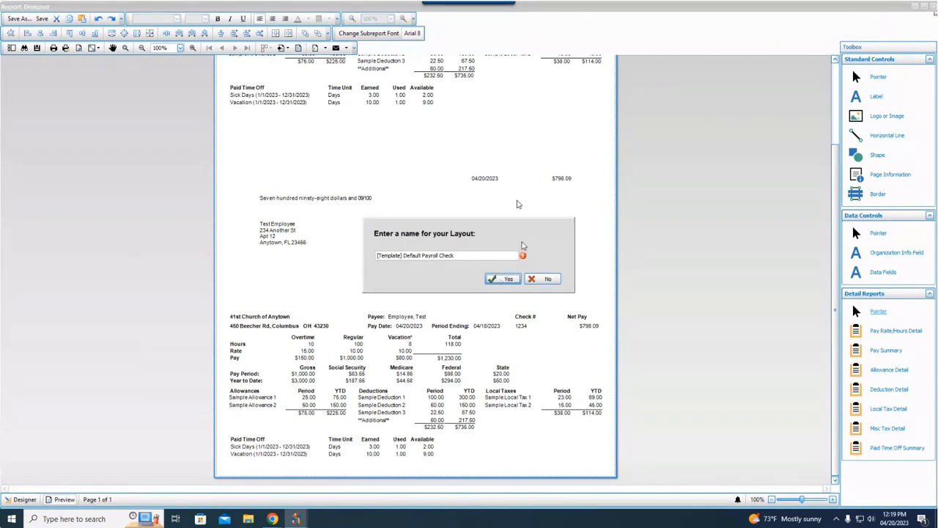
pyautogui.moveTo(523, 257)
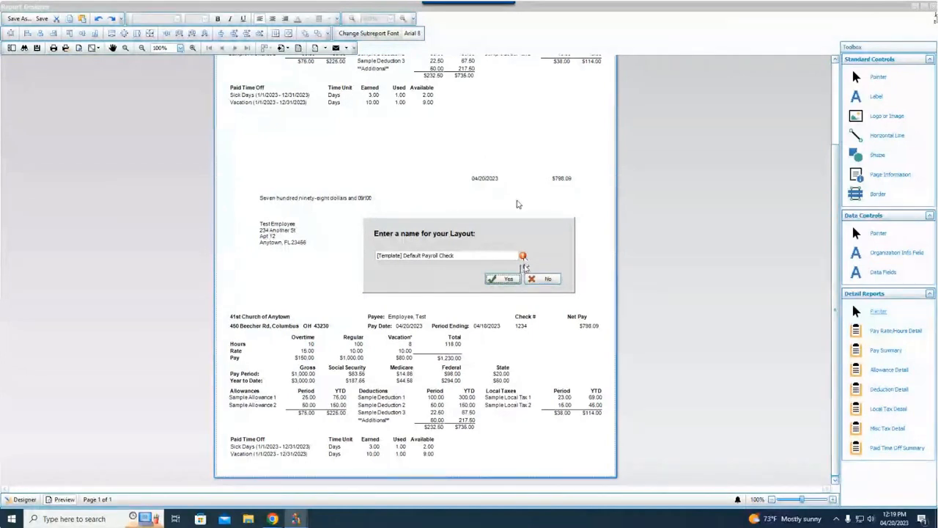
# Remove the [Template] prefix from the layout name and save the layout as Default Payroll Check.
pyautogui.moveTo(405, 256); pyautogui.dragTo(362, 259)
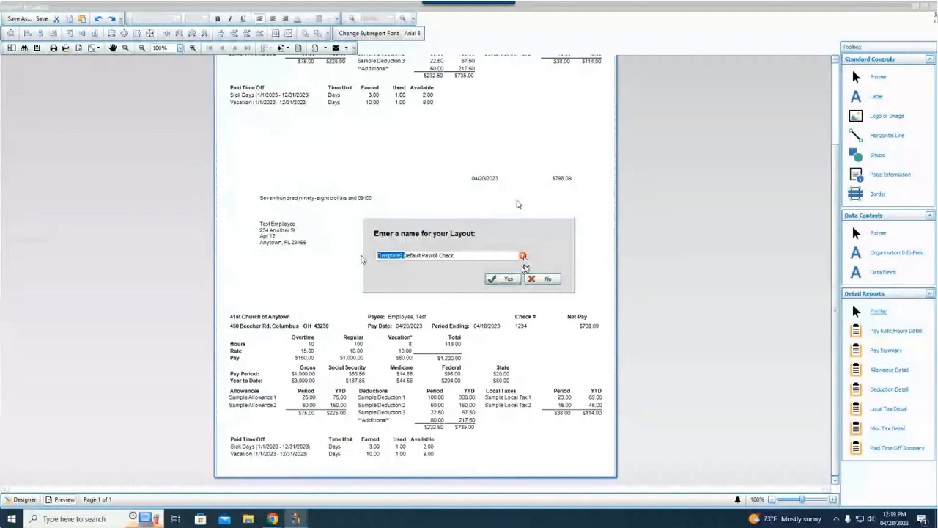
pyautogui.press('BackSpace')
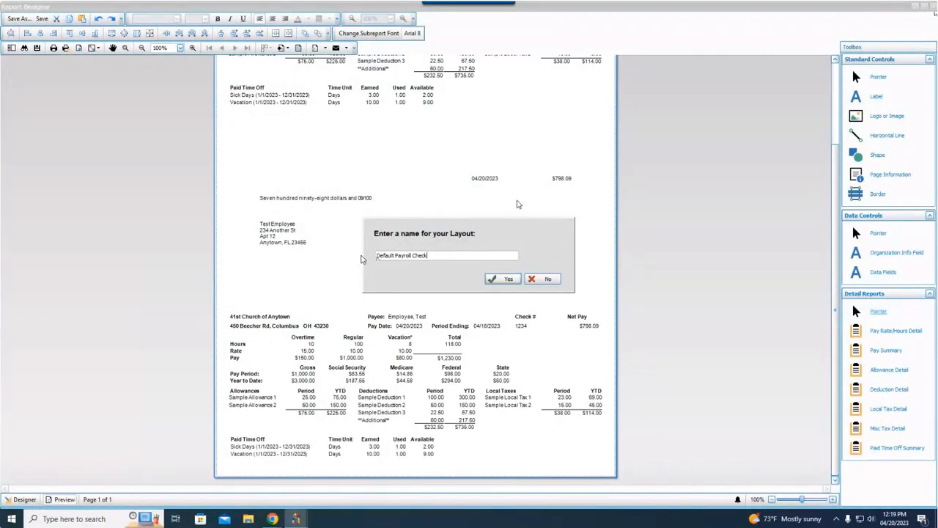
pyautogui.moveTo(430, 255); pyautogui.dragTo(375, 247)
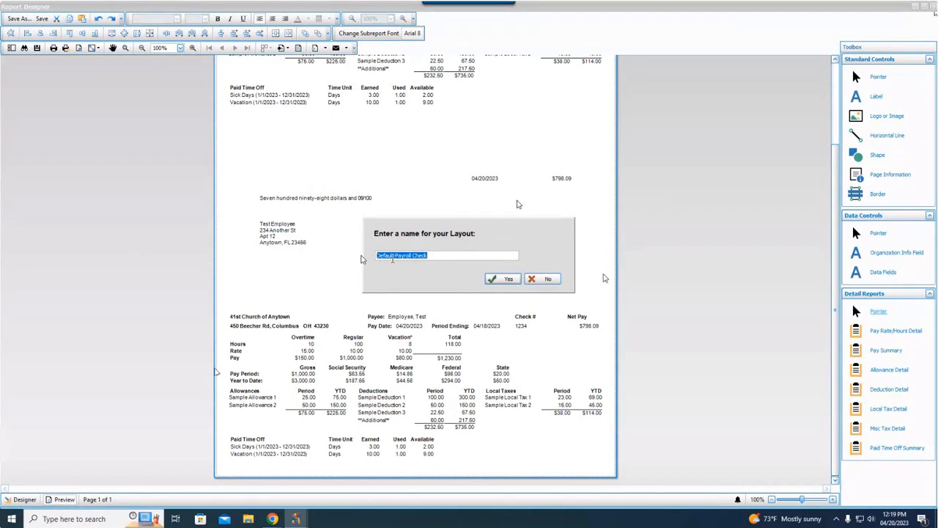
pyautogui.click(396, 256)
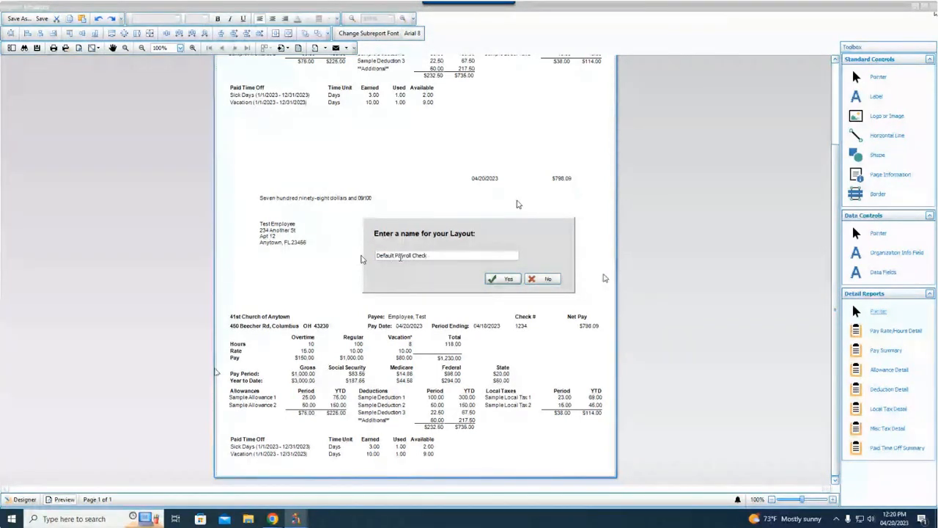
pyautogui.click(505, 279)
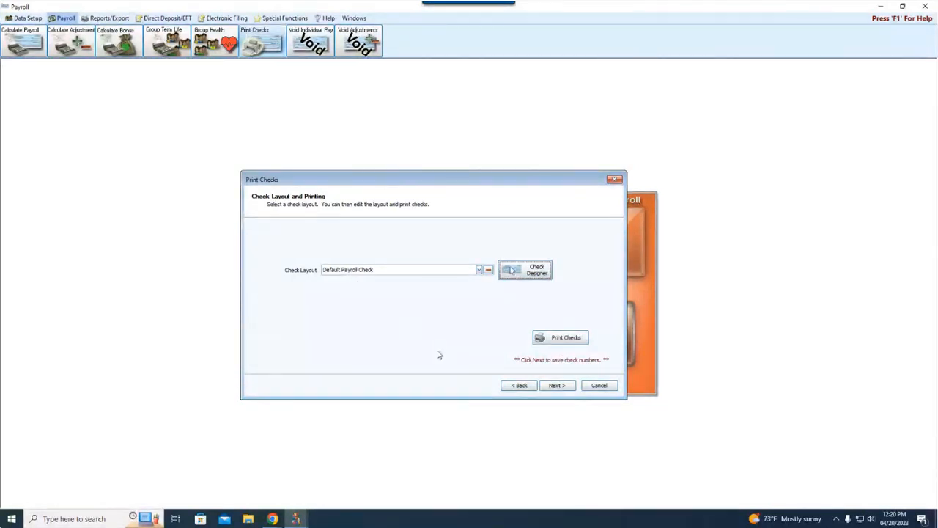
# Look through the saved check layouts down to the [Template] entries, keeping the current layout selected.
pyautogui.click(479, 269)
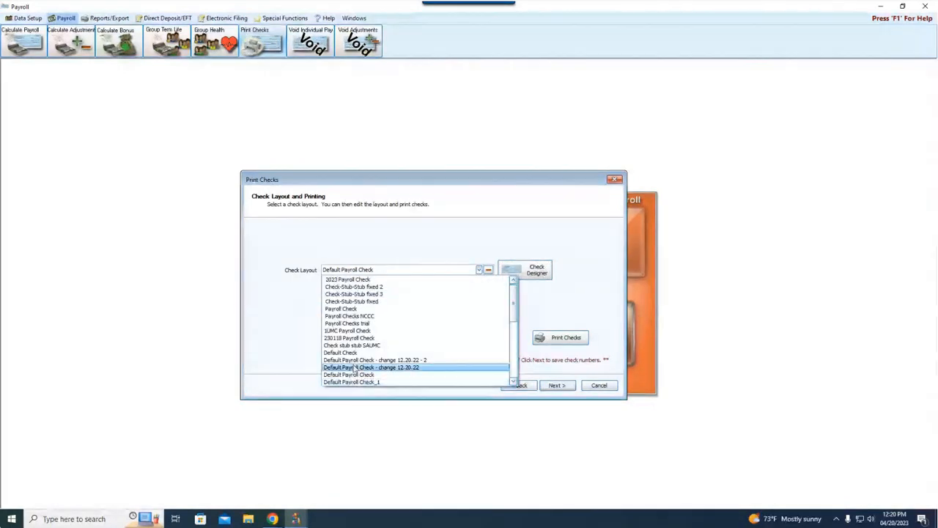
pyautogui.scroll(-5, 340, 376)
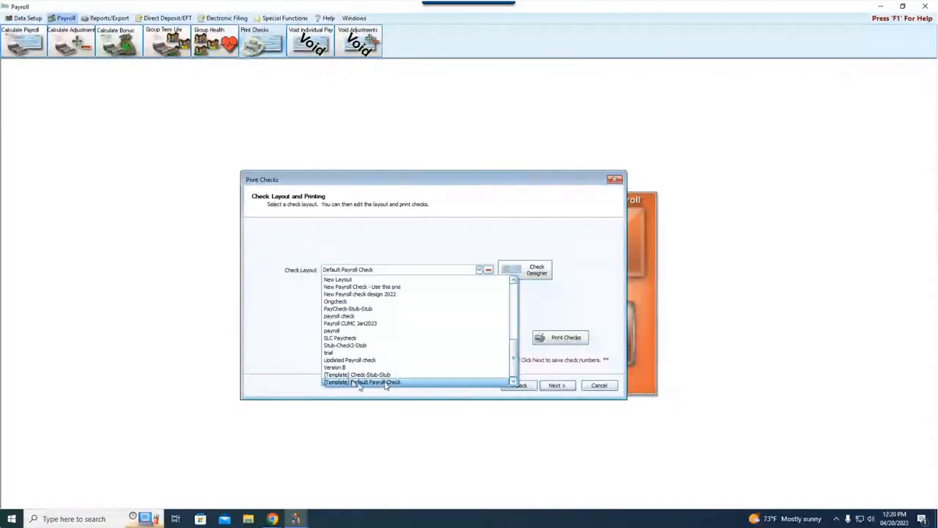
pyautogui.click(384, 225)
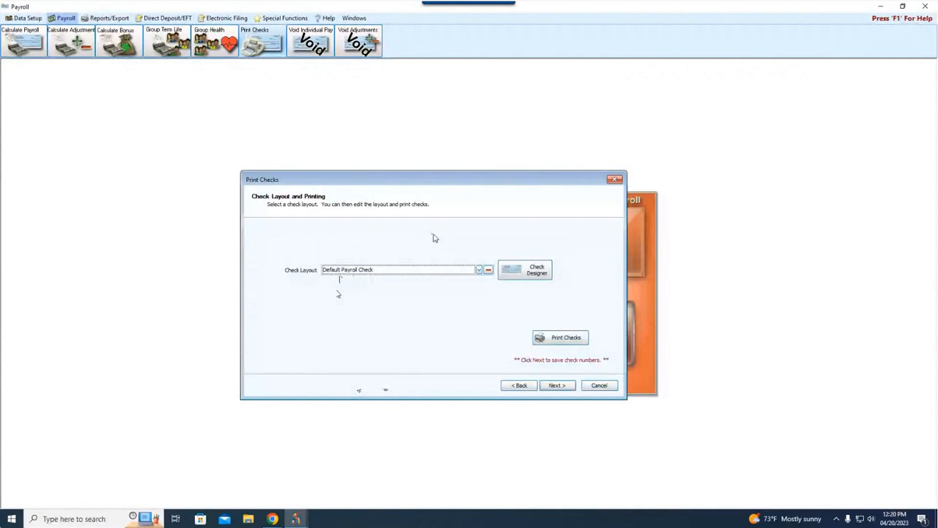
# Select the [Template] Check-Stub-Stub layout and try to delete it.
pyautogui.click(481, 271)
pyautogui.scroll(-3, 462, 365)
pyautogui.click(397, 375)
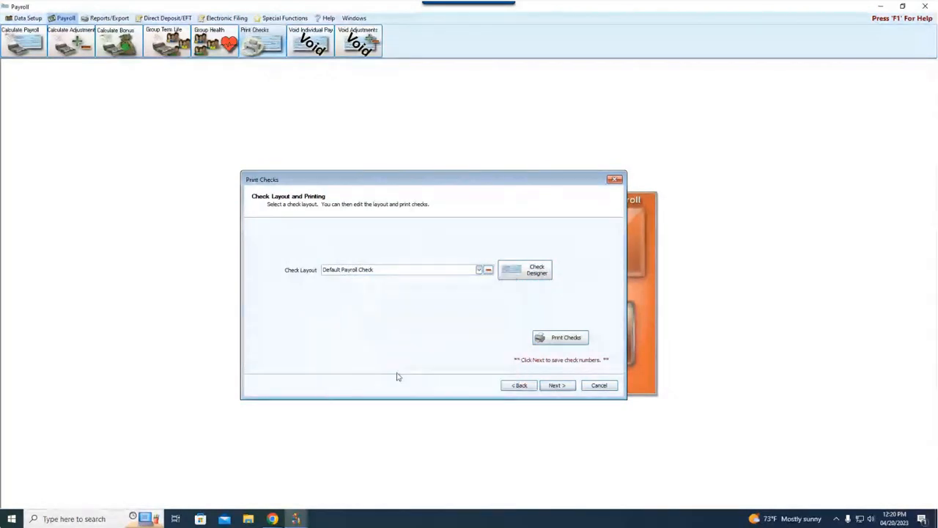
pyautogui.click(489, 270)
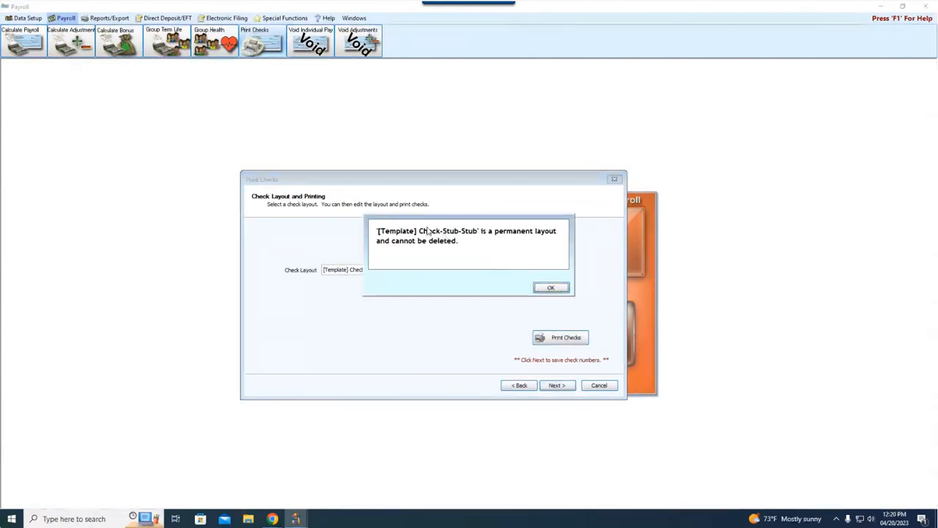
pyautogui.click(558, 290)
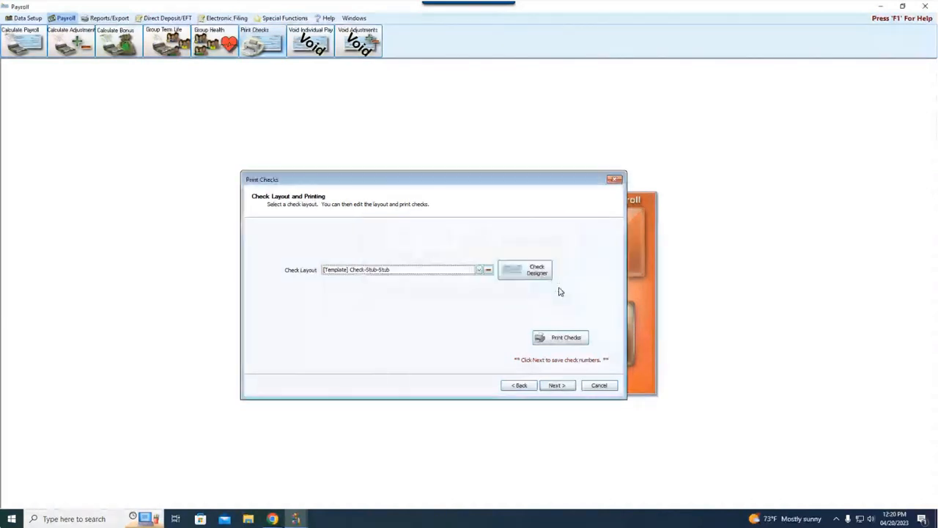
# Select the saved Default Payroll Check layout and start deleting it.
pyautogui.click(479, 270)
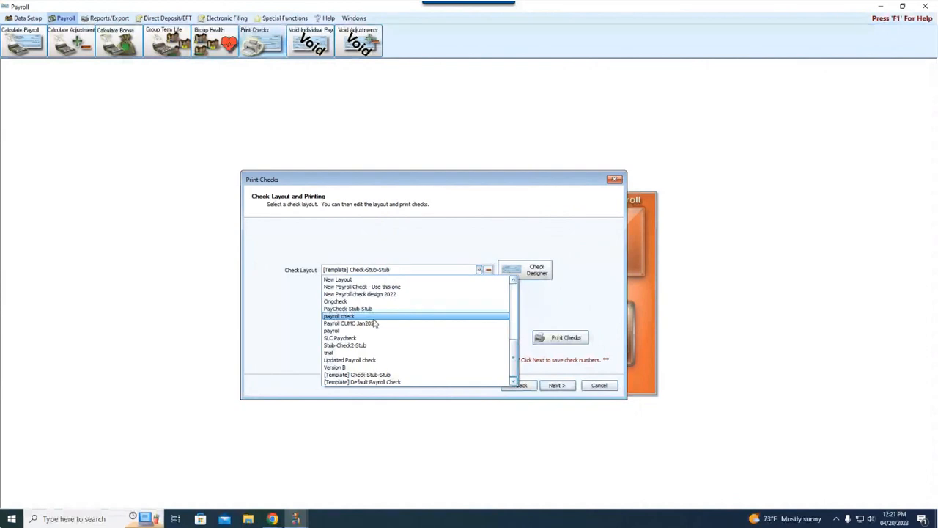
pyautogui.scroll(10, 380, 328)
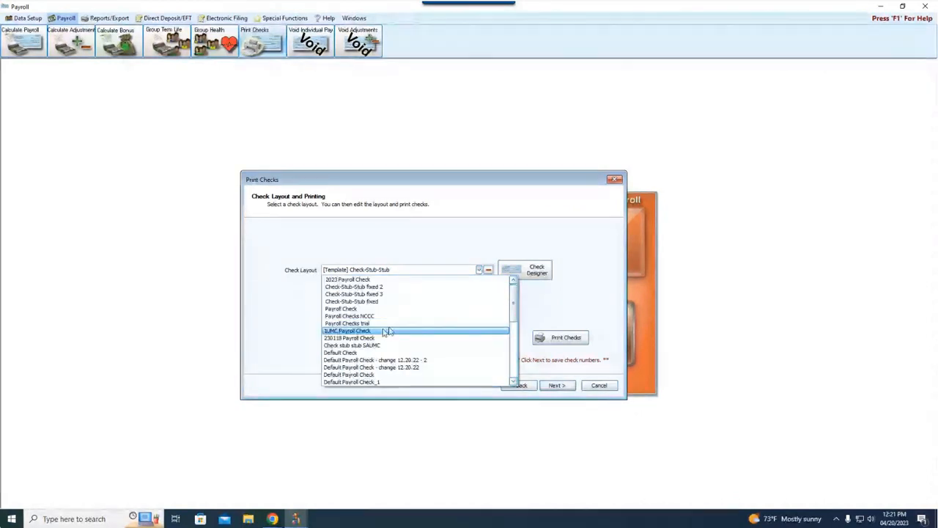
pyautogui.scroll(-10, 387, 332)
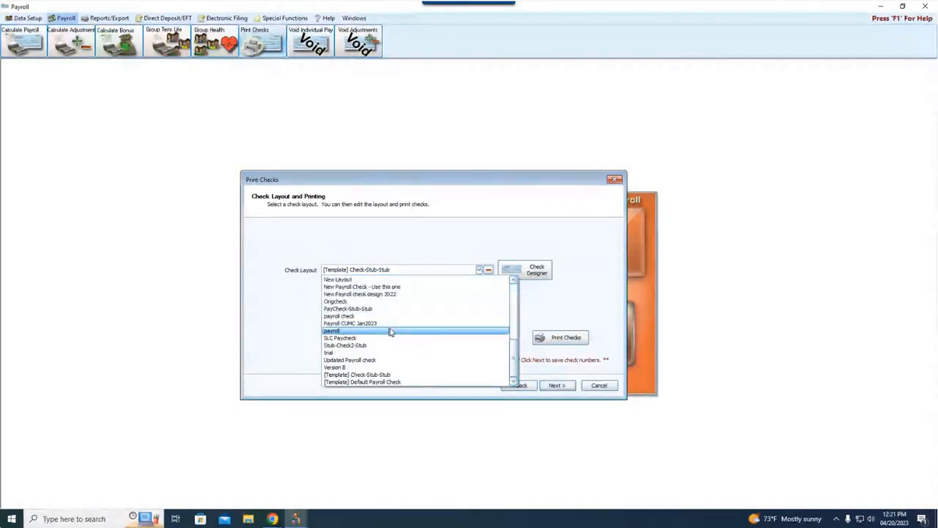
pyautogui.scroll(10, 390, 332)
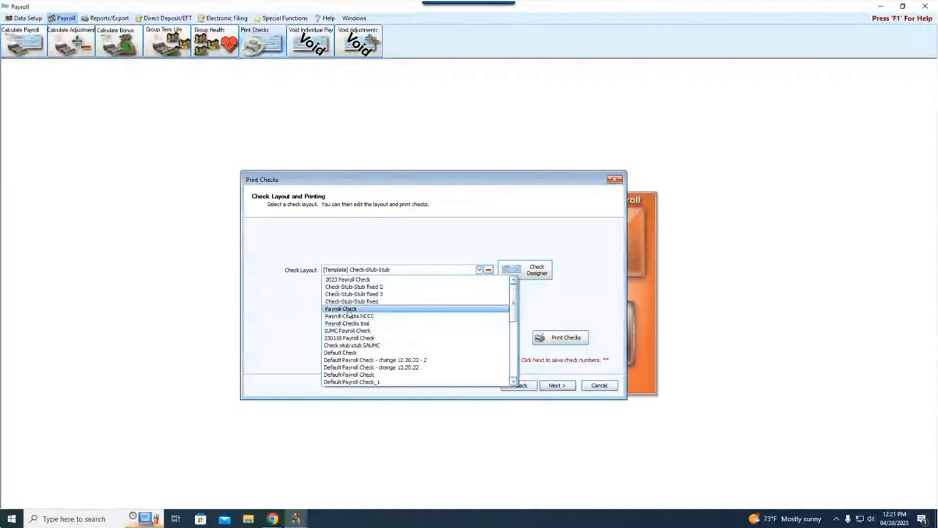
pyautogui.scroll(-3, 358, 321)
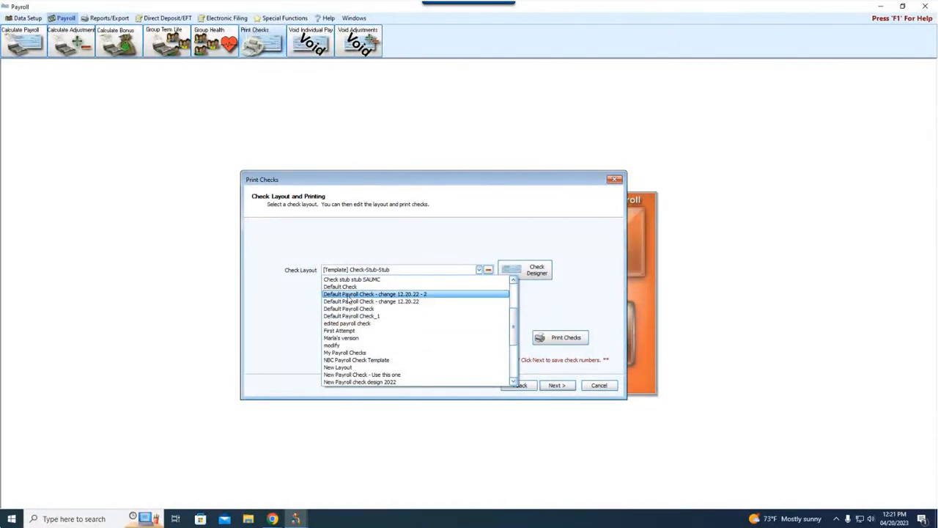
pyautogui.click(353, 310)
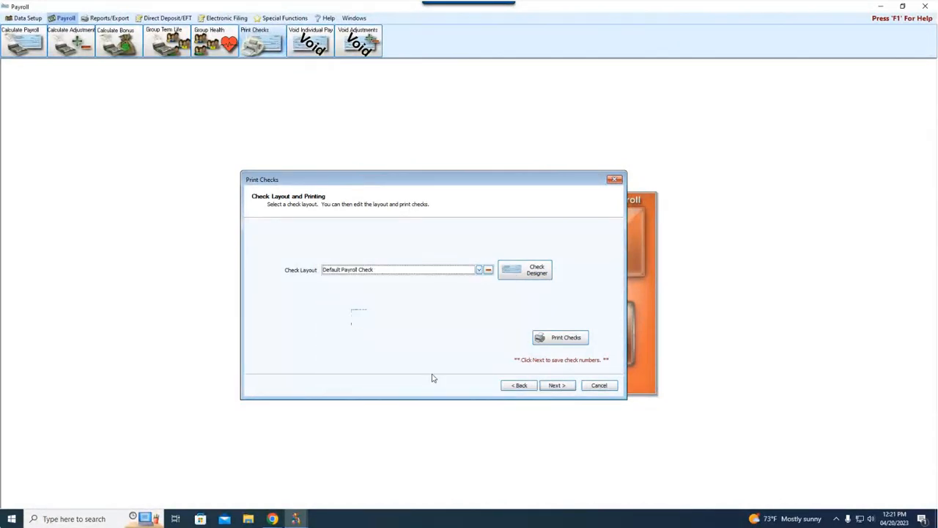
pyautogui.click(489, 271)
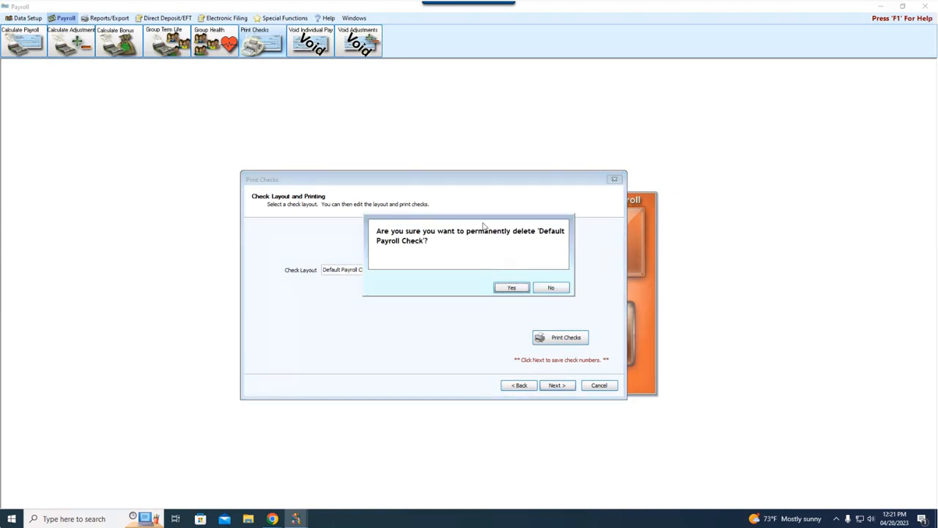